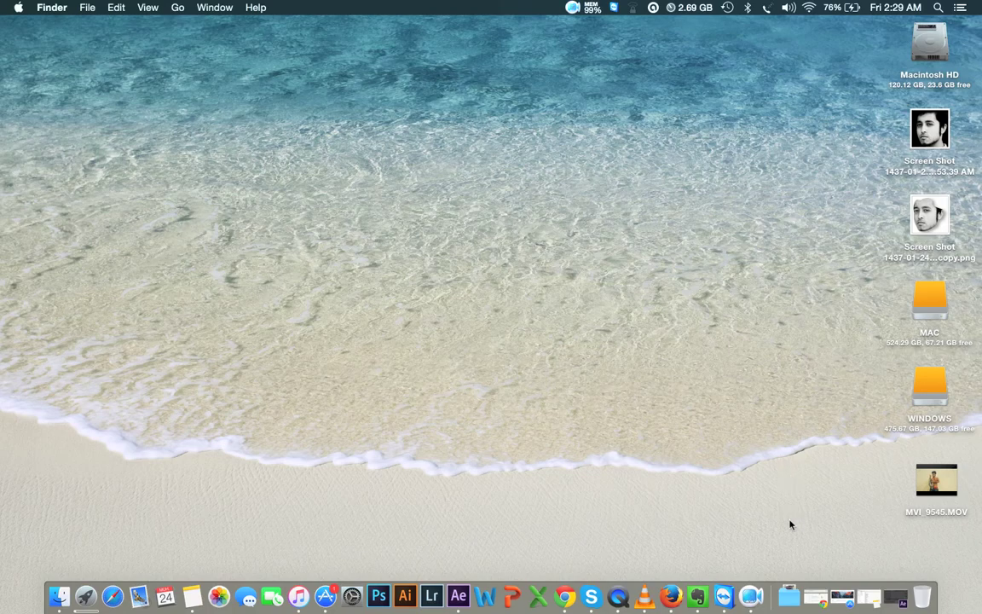
Bring the browser back and open the After Effect Magic Fun video on the YouTube channel page
{"action": "left_click", "coordinate": [806, 597]}
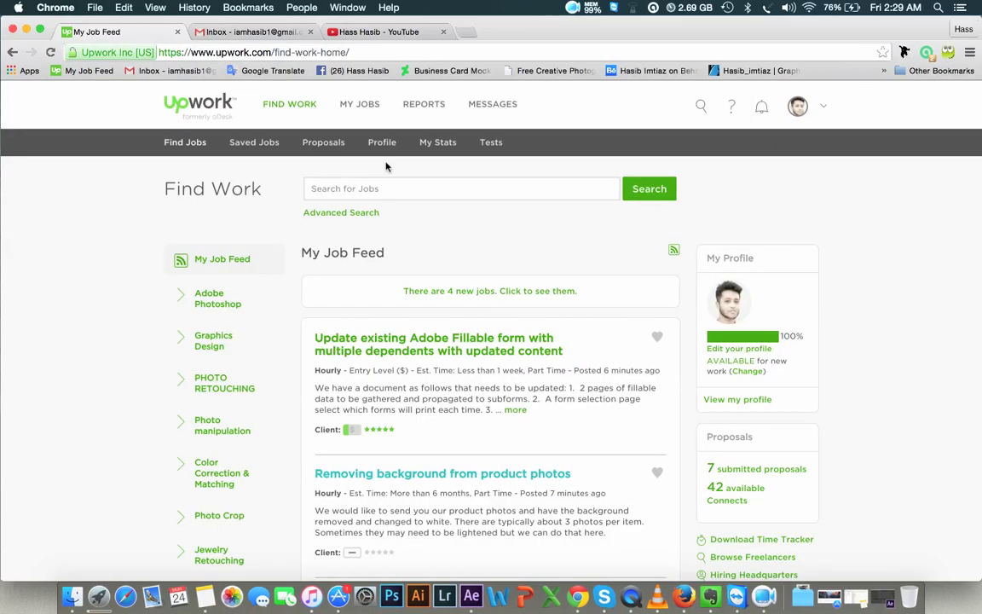
{"action": "left_click", "coordinate": [358, 31]}
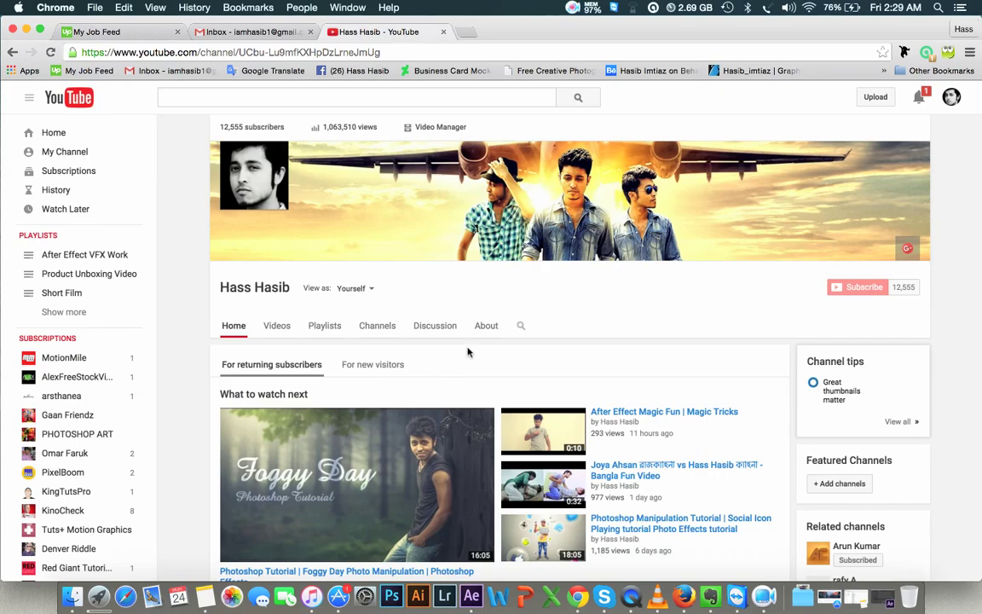
{"action": "left_click", "coordinate": [622, 410]}
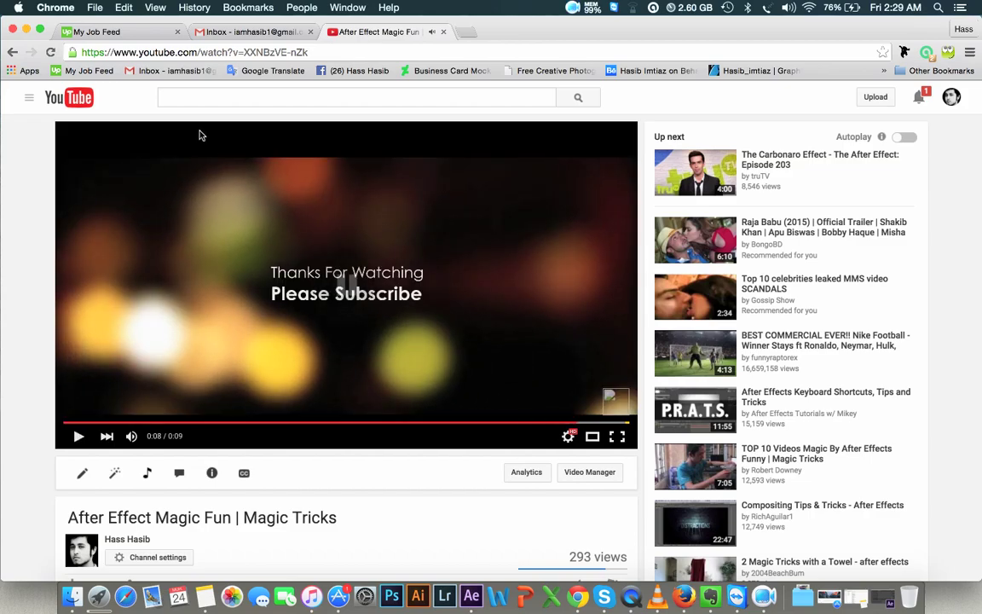
Hide the browser and open MVI_9545.MOV from the desktop with Cmd+O
{"action": "left_click", "coordinate": [26, 31]}
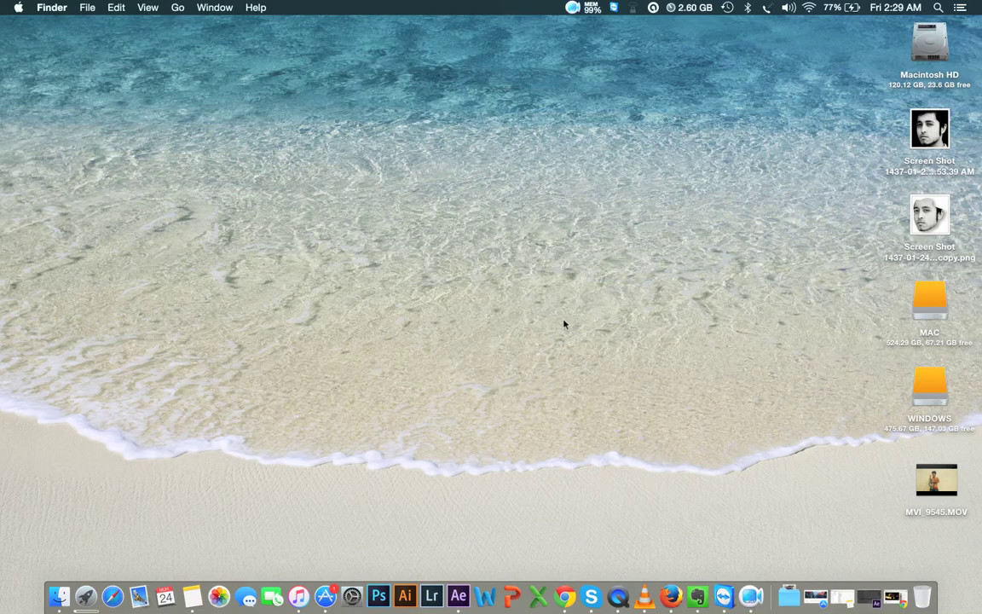
{"action": "mouse_move", "coordinate": [948, 494]}
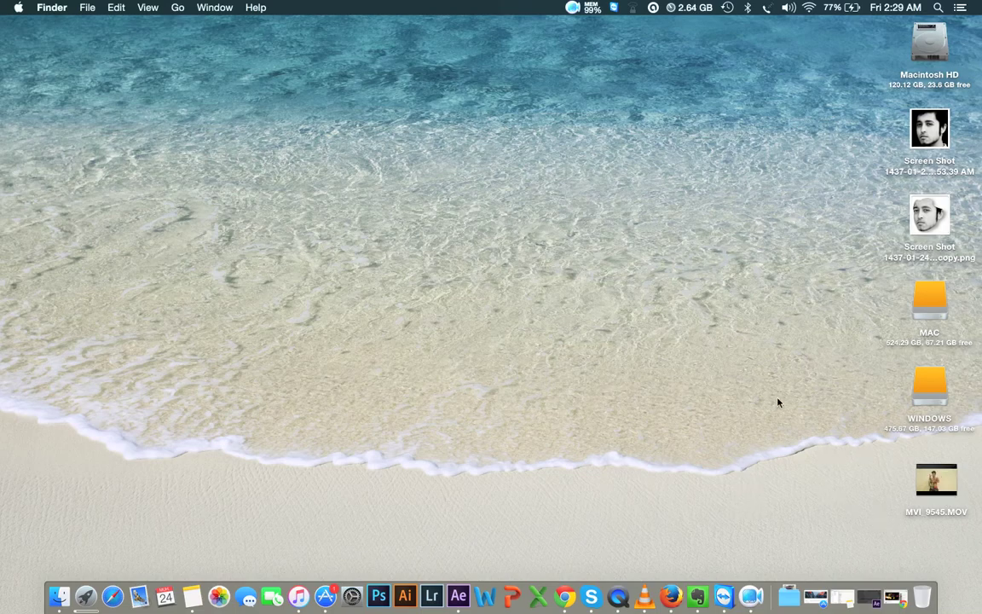
{"action": "left_click", "coordinate": [936, 479]}
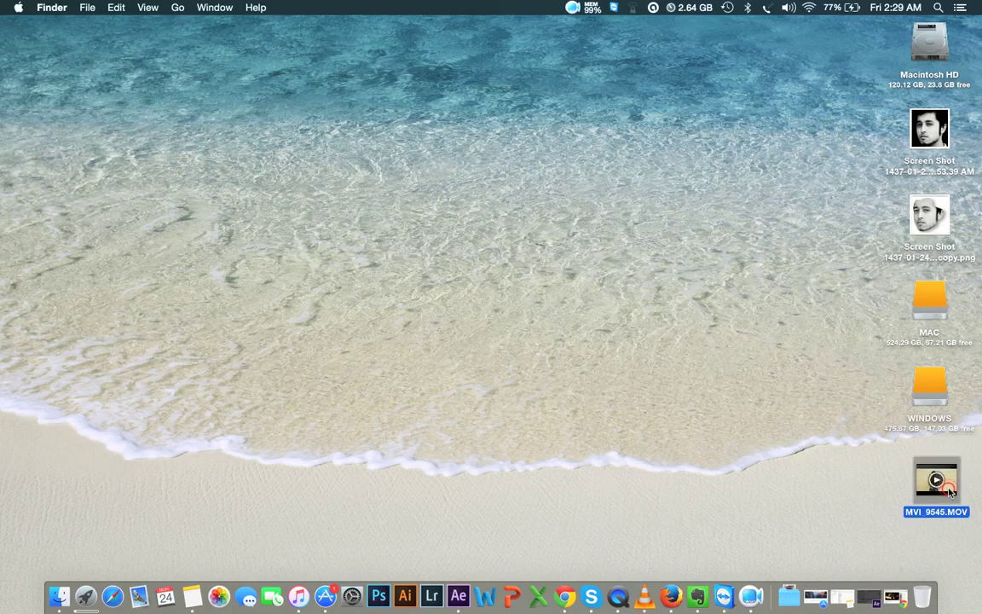
{"action": "key", "text": "super+o"}
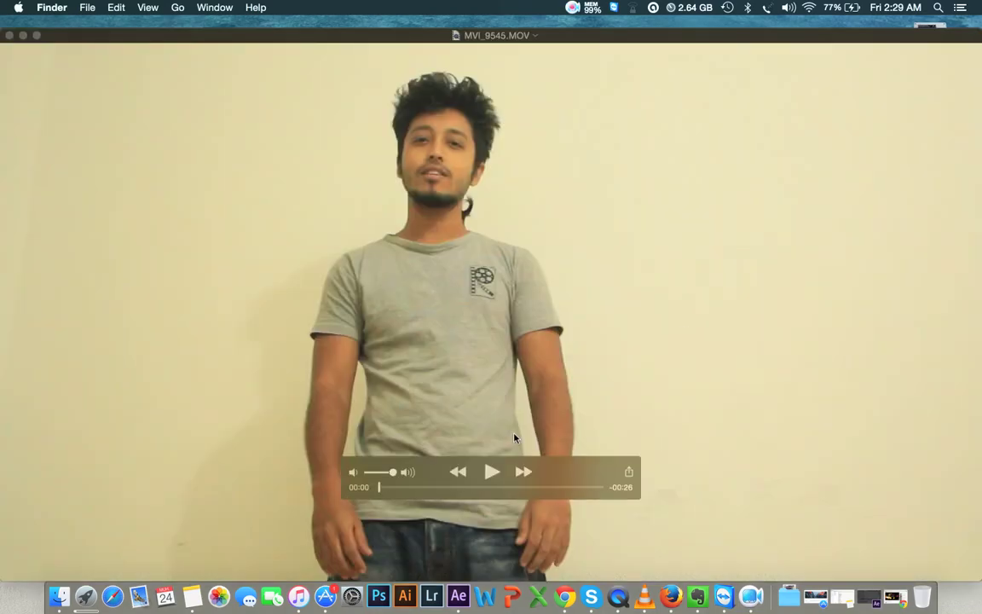
Play the clip at lower volume, jump back to about 00:04 and pause at 00:05
{"action": "left_click", "coordinate": [495, 474]}
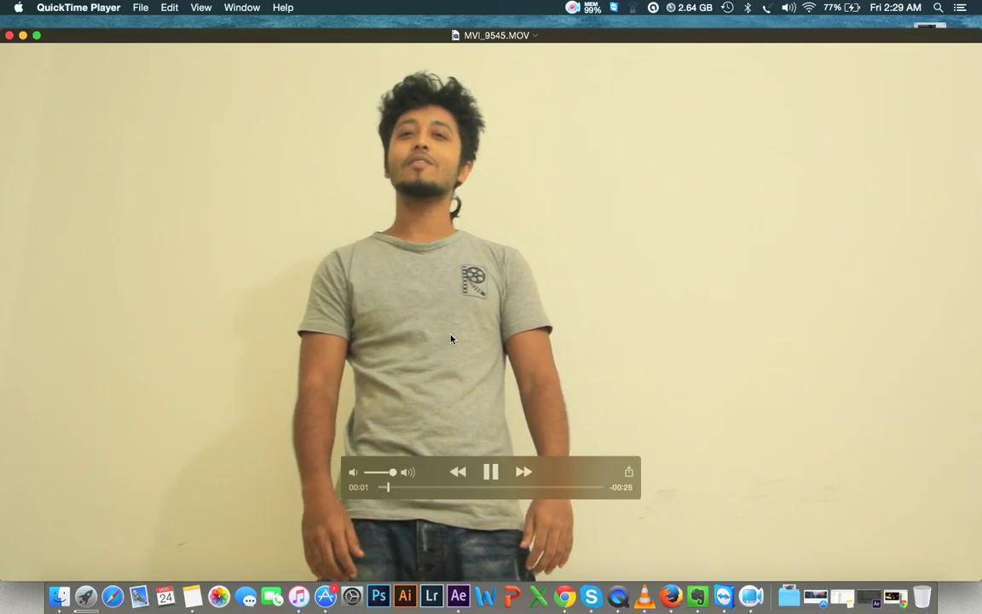
{"action": "mouse_move", "coordinate": [393, 471]}
{"action": "left_mouse_down"}
{"action": "mouse_move", "coordinate": [369, 473]}
{"action": "mouse_move", "coordinate": [380, 473]}
{"action": "left_mouse_up"}
{"action": "left_click", "coordinate": [441, 490]}
{"action": "left_click_drag", "start_coordinate": [441, 490], "coordinate": [423, 487]}
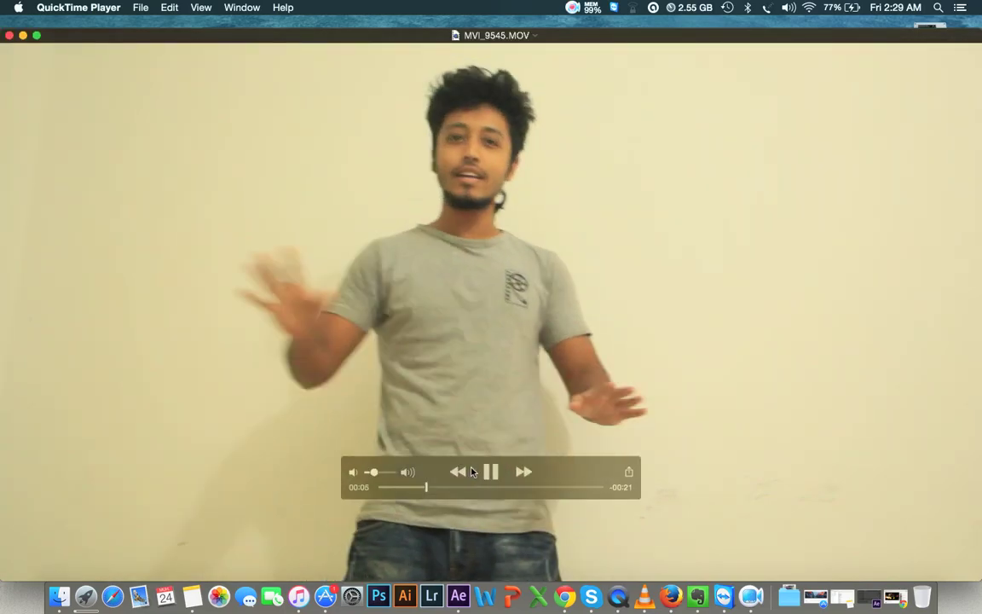
{"action": "left_click", "coordinate": [397, 487]}
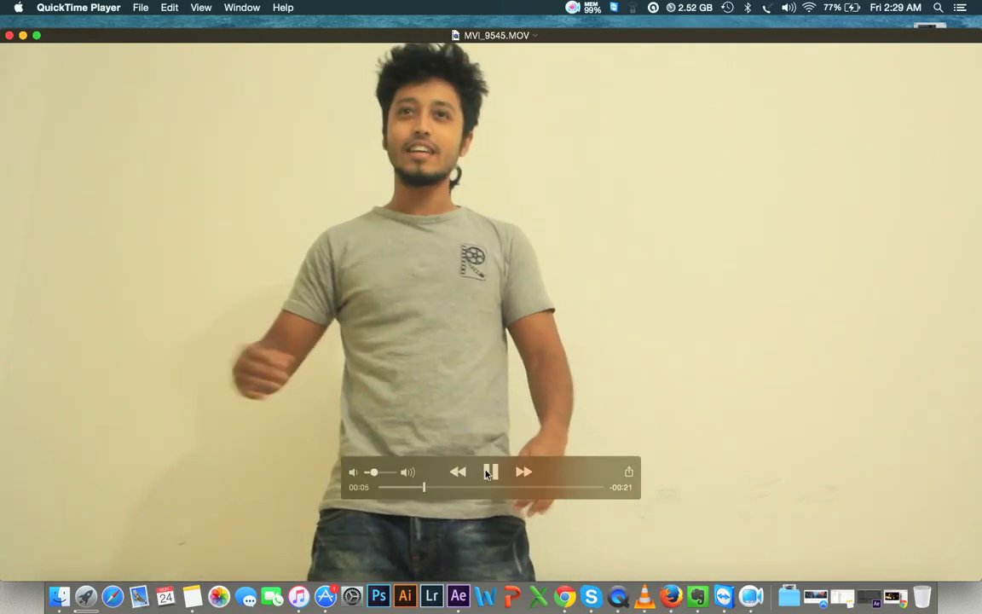
{"action": "left_click", "coordinate": [479, 473]}
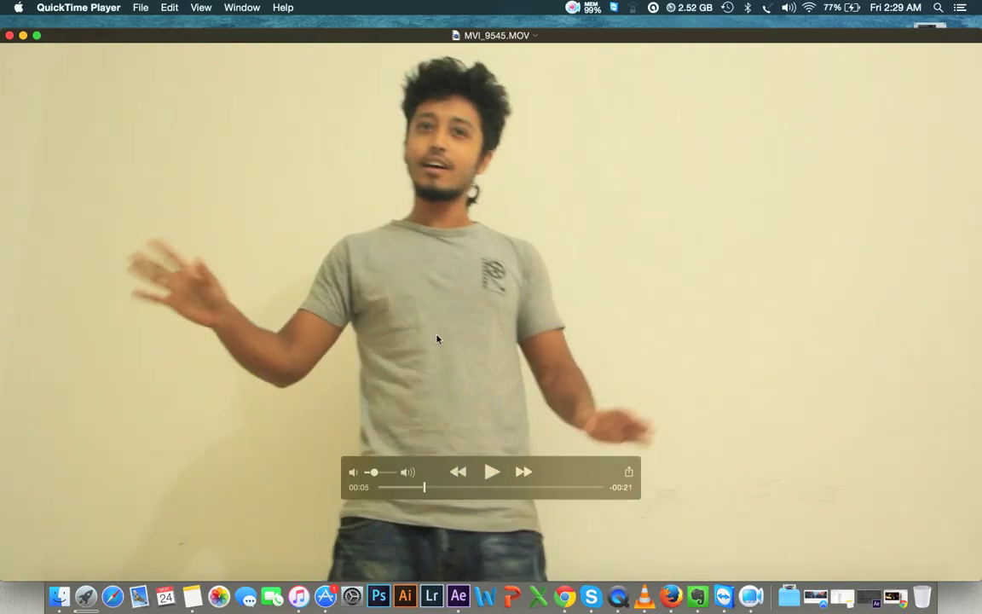
Resume playback from 00:14, pause at 00:24, close the player and return to After Effects
{"action": "left_click", "coordinate": [492, 473]}
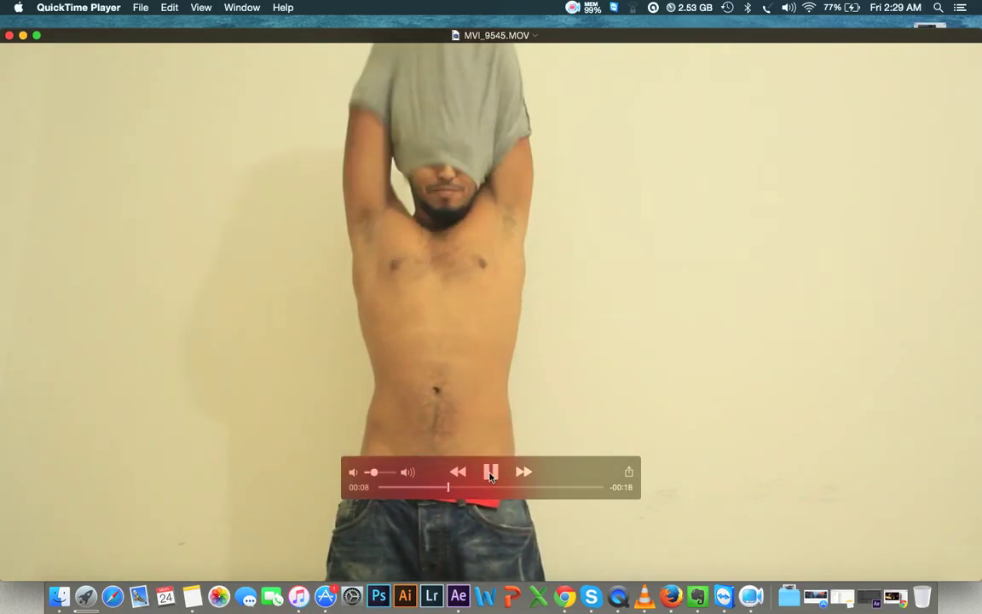
{"action": "left_click", "coordinate": [500, 487]}
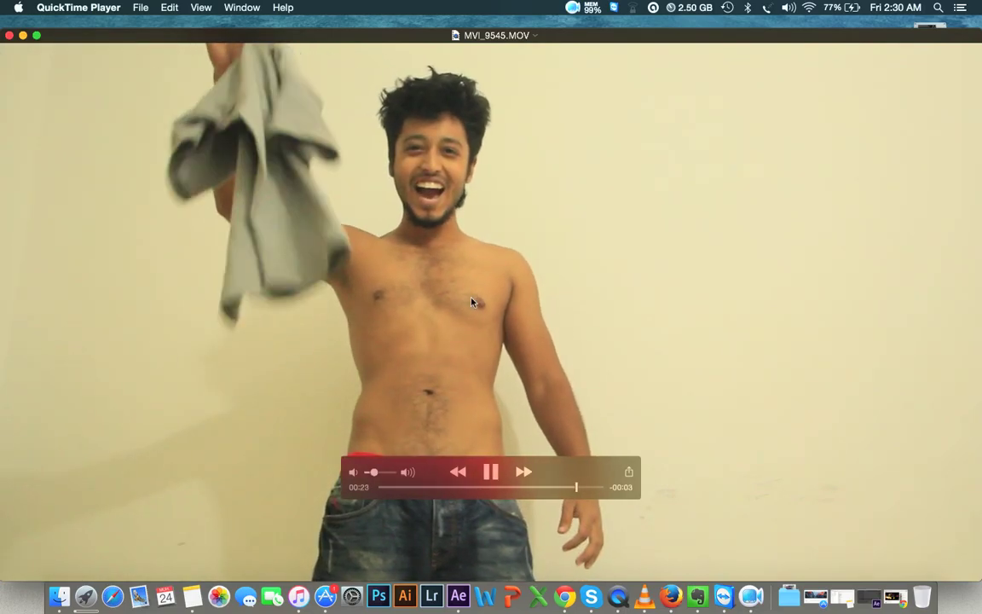
{"action": "left_click", "coordinate": [480, 467]}
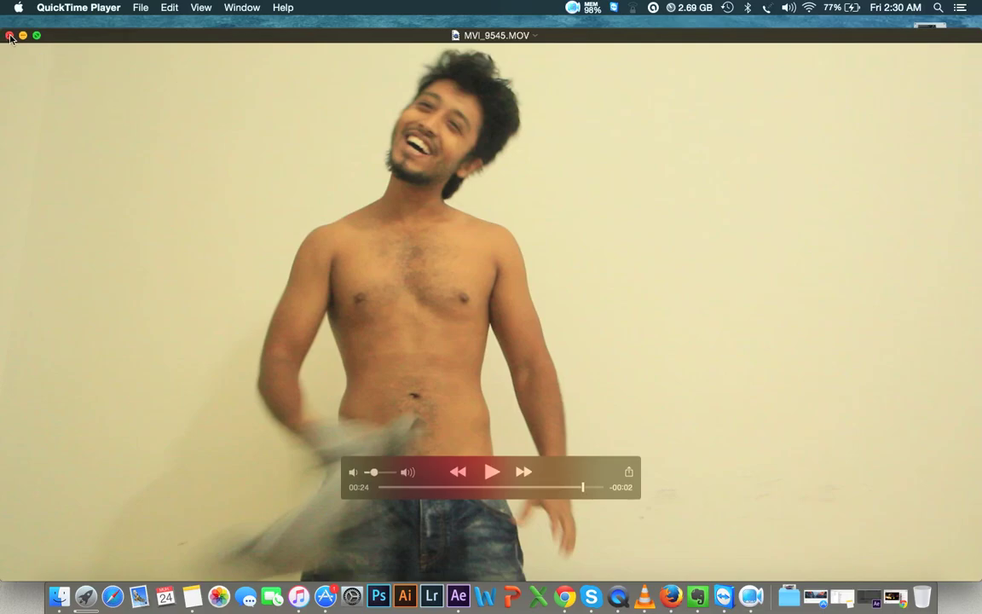
{"action": "left_click", "coordinate": [9, 35]}
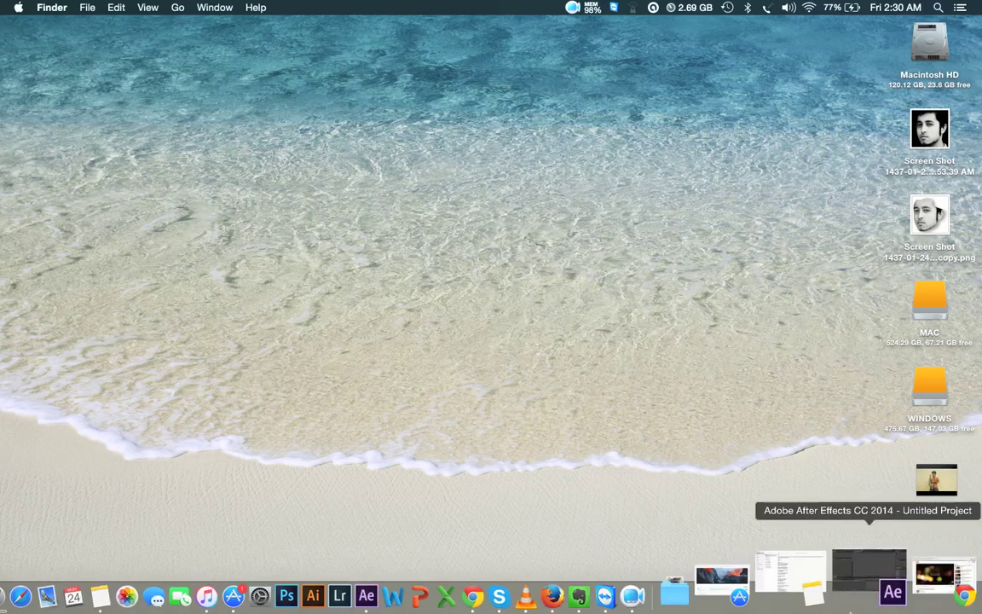
{"action": "left_click", "coordinate": [883, 588]}
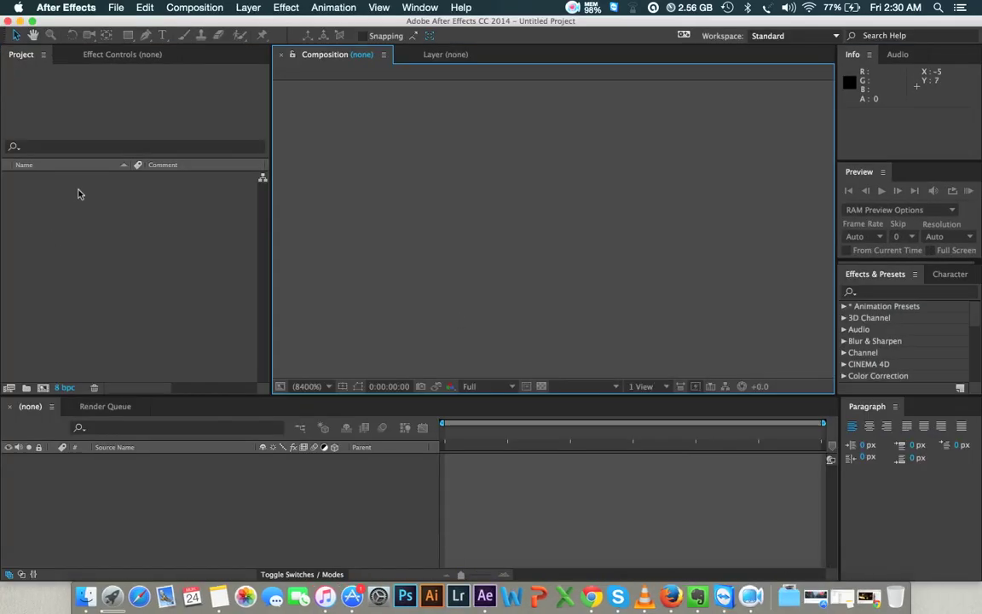
Start a new composition from the Composition menu, then cancel the Composition Settings dialog
{"action": "left_click", "coordinate": [101, 247]}
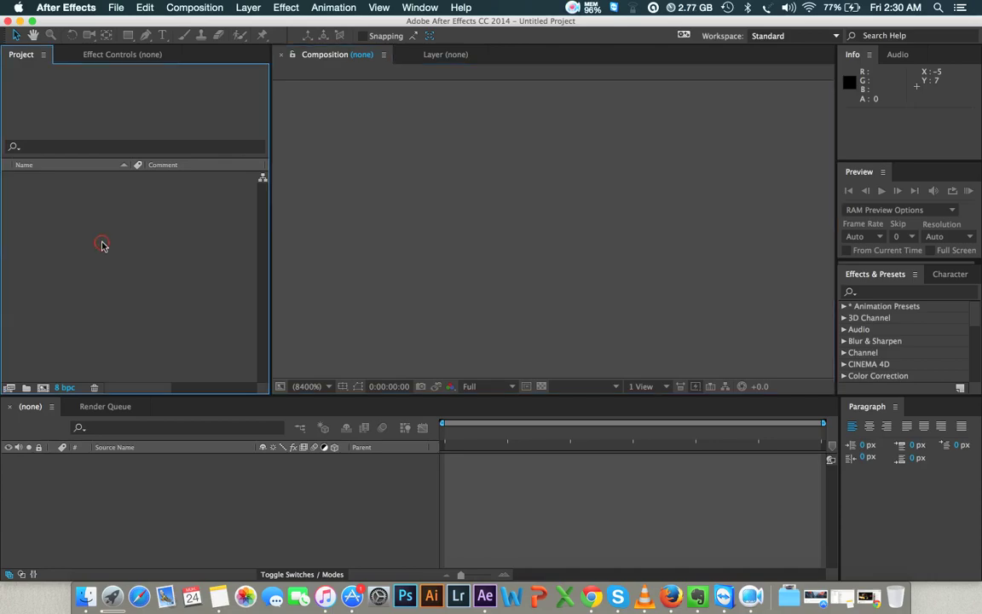
{"action": "right_click", "coordinate": [111, 241]}
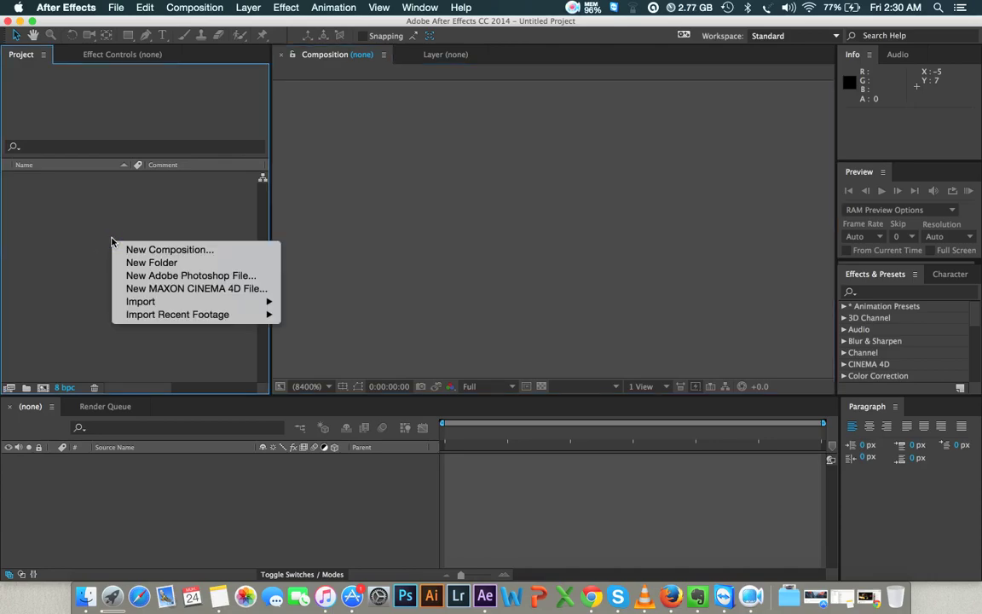
{"action": "right_click", "coordinate": [72, 228]}
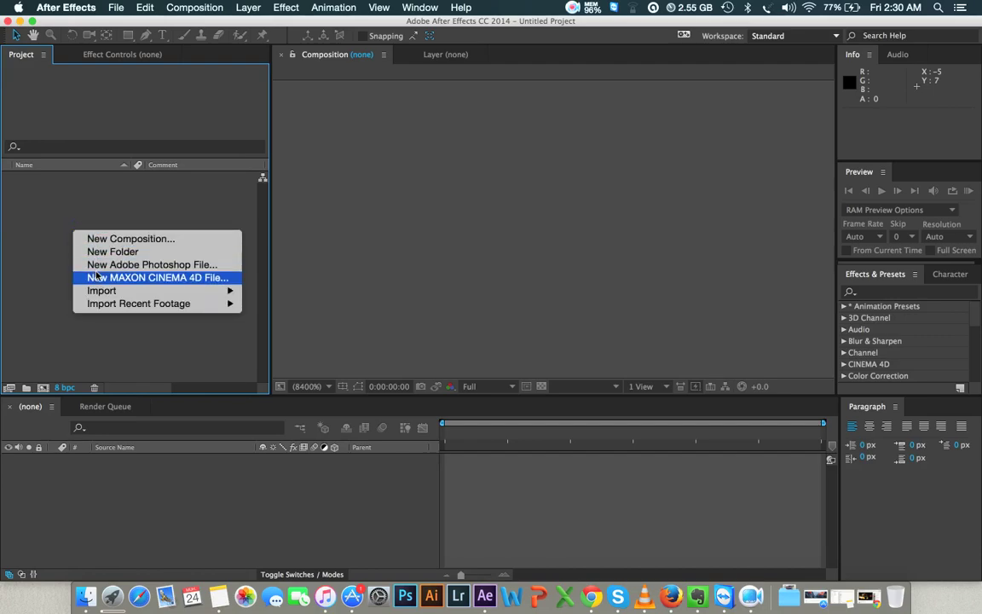
{"action": "left_click", "coordinate": [203, 7]}
{"action": "left_click", "coordinate": [203, 9]}
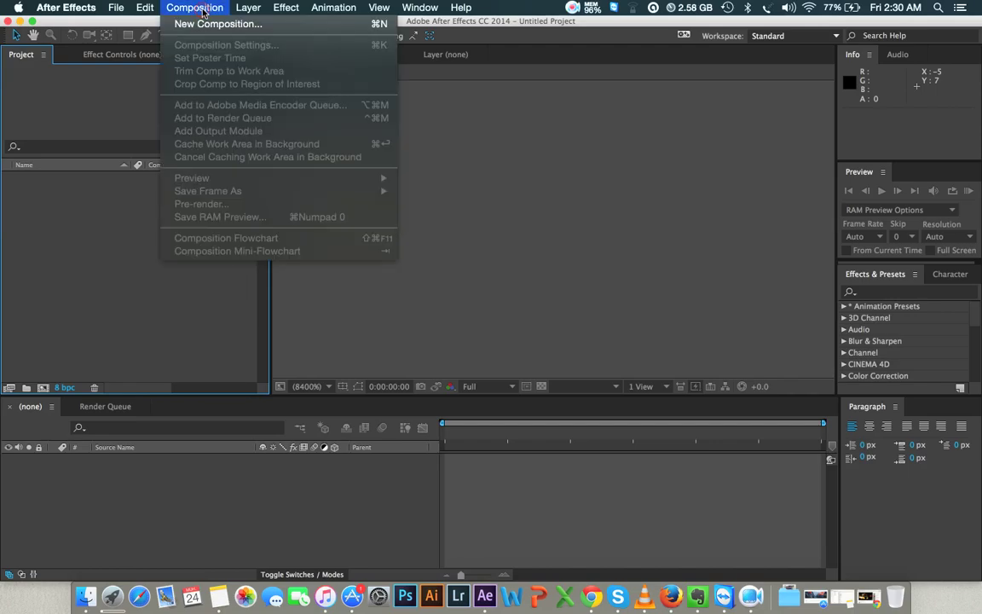
{"action": "left_click", "coordinate": [181, 24]}
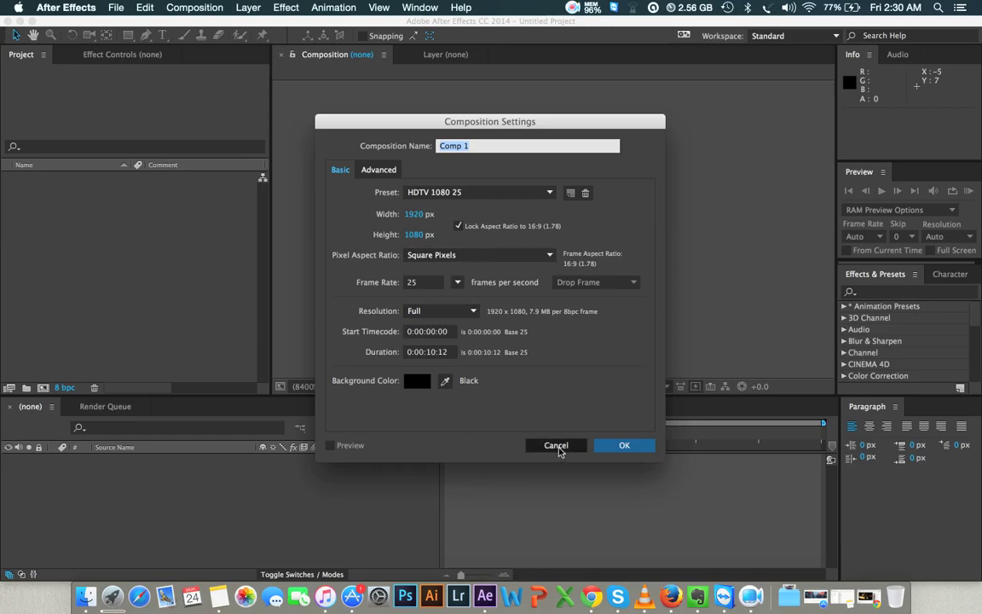
{"action": "left_click", "coordinate": [557, 445]}
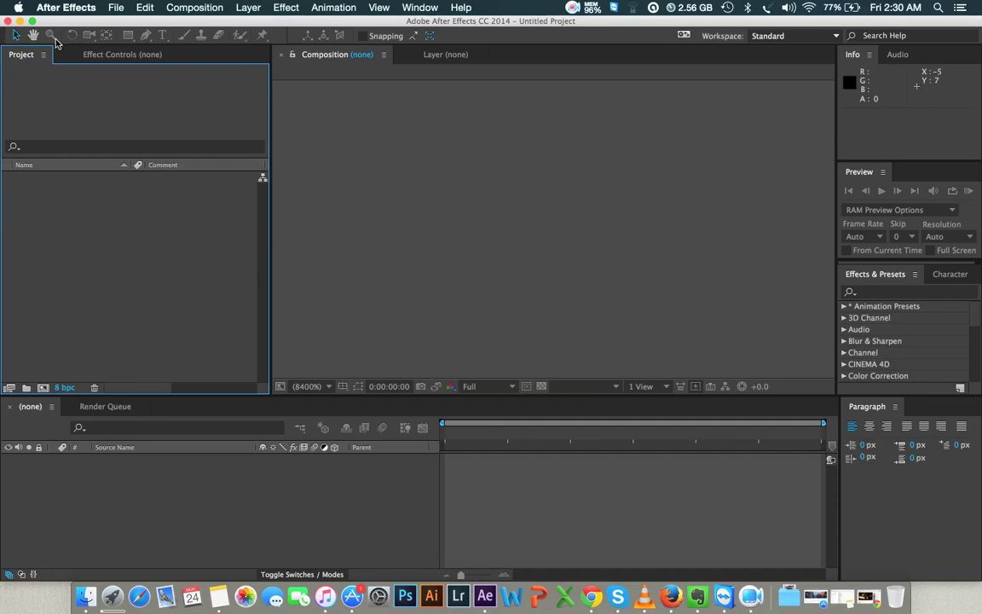
Import MVI_9545.MOV from the Desktop into the project as a single file
{"action": "right_click", "coordinate": [92, 226]}
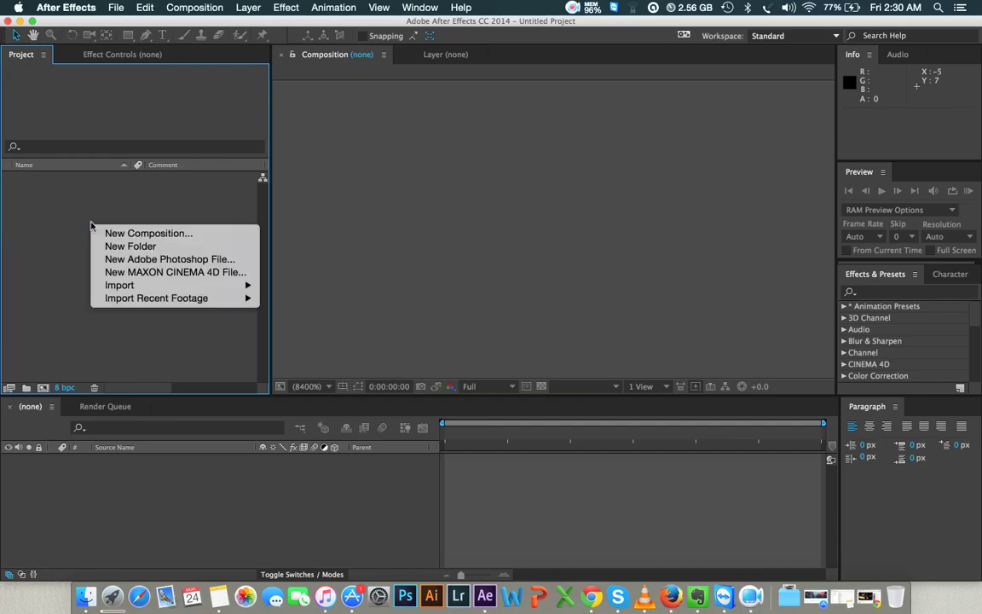
{"action": "mouse_move", "coordinate": [169, 284]}
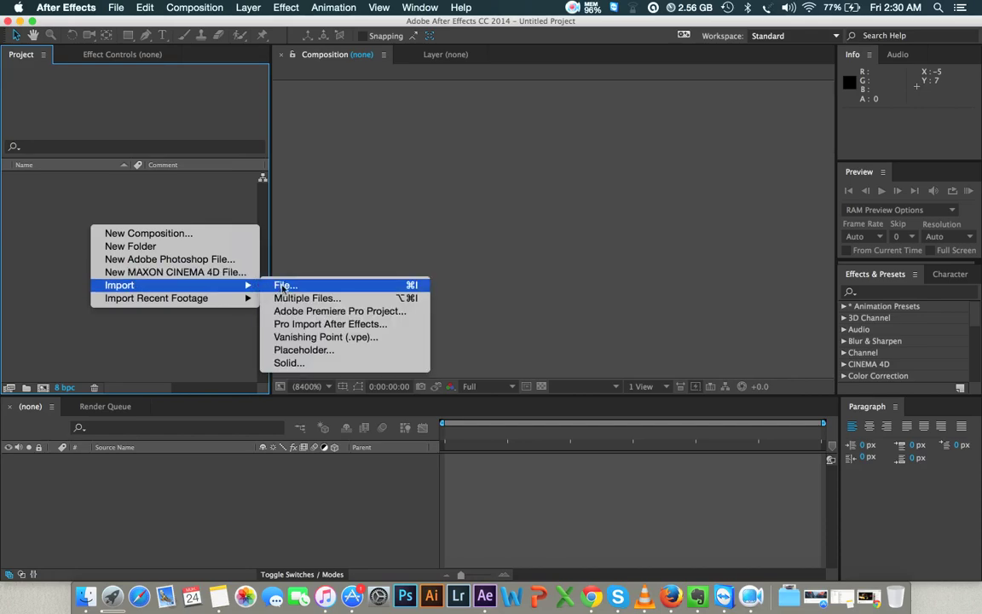
{"action": "left_click", "coordinate": [282, 286]}
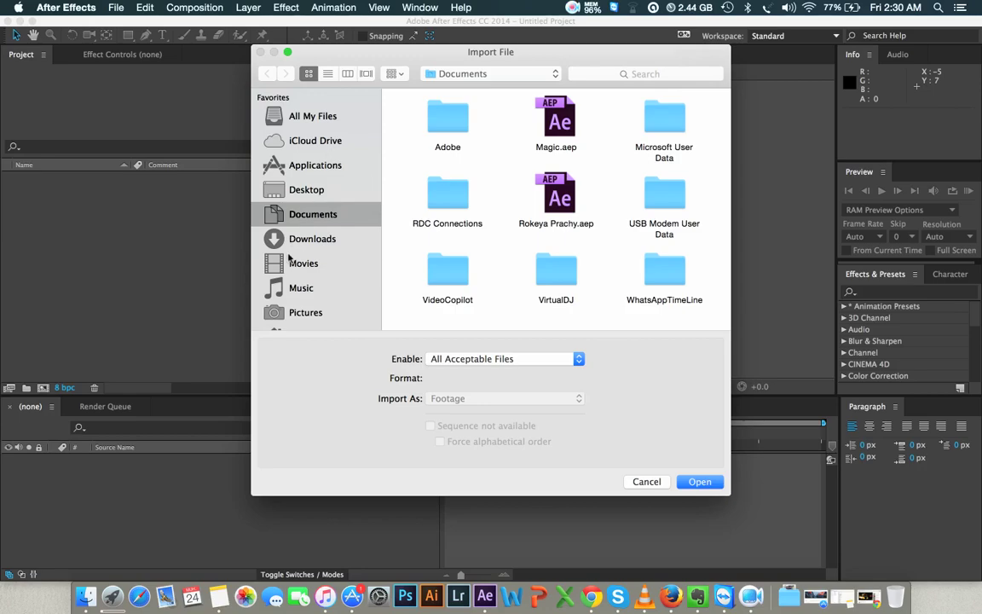
{"action": "left_click", "coordinate": [309, 190]}
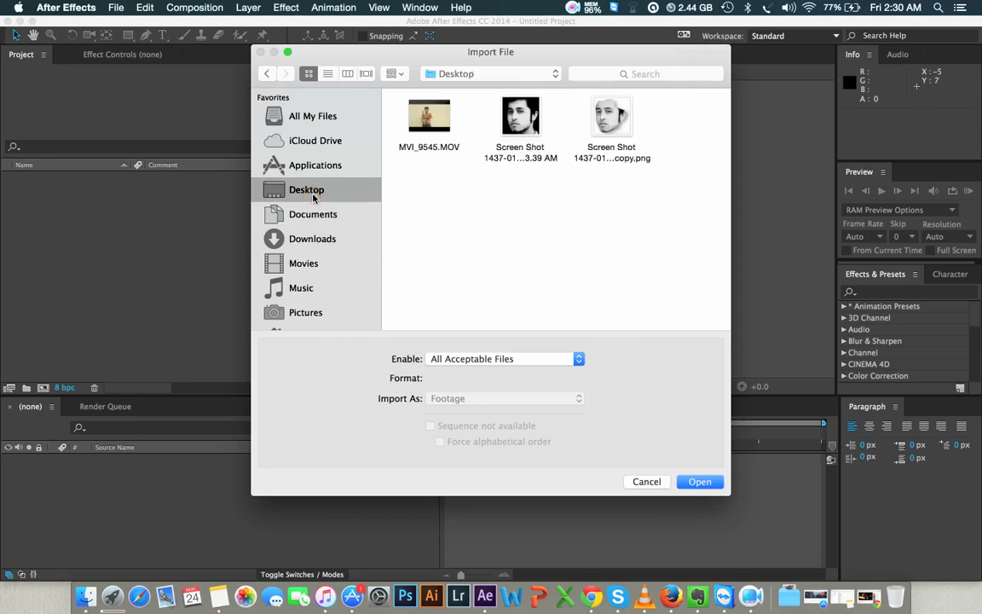
{"action": "left_click", "coordinate": [424, 108]}
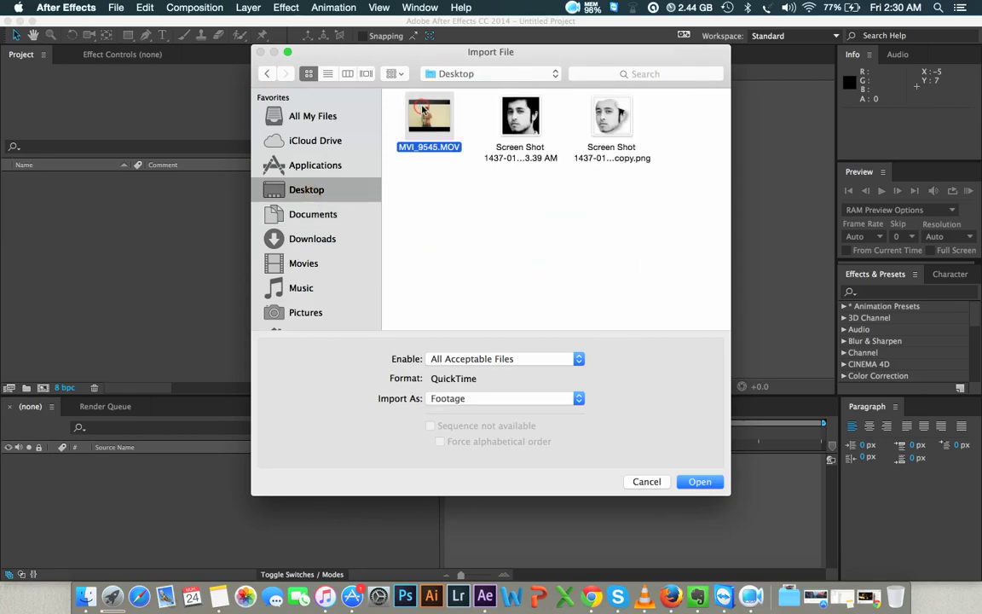
{"action": "left_click", "coordinate": [695, 484]}
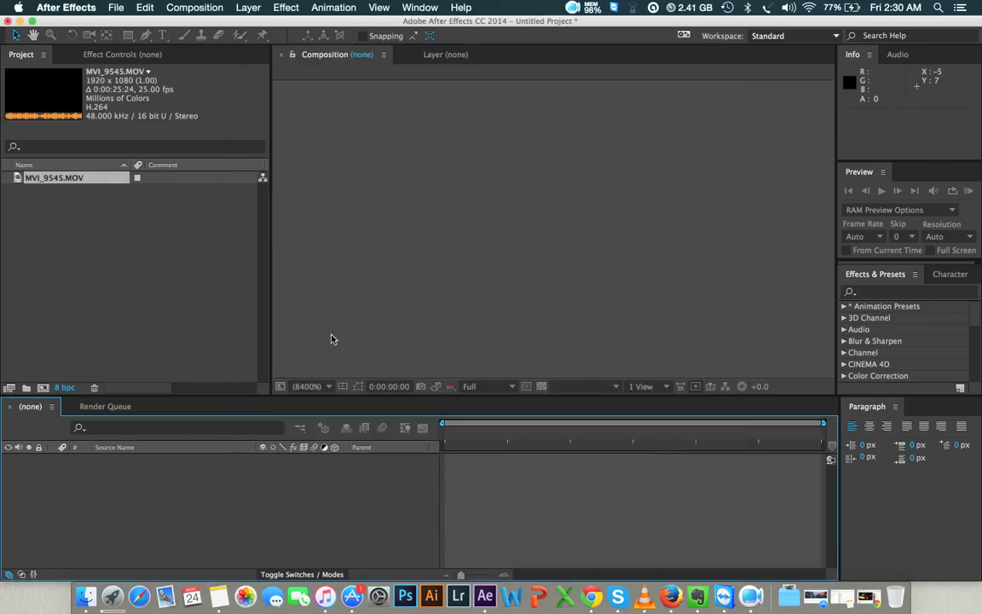
{"action": "left_click_drag", "start_coordinate": [70, 184], "coordinate": [317, 251]}
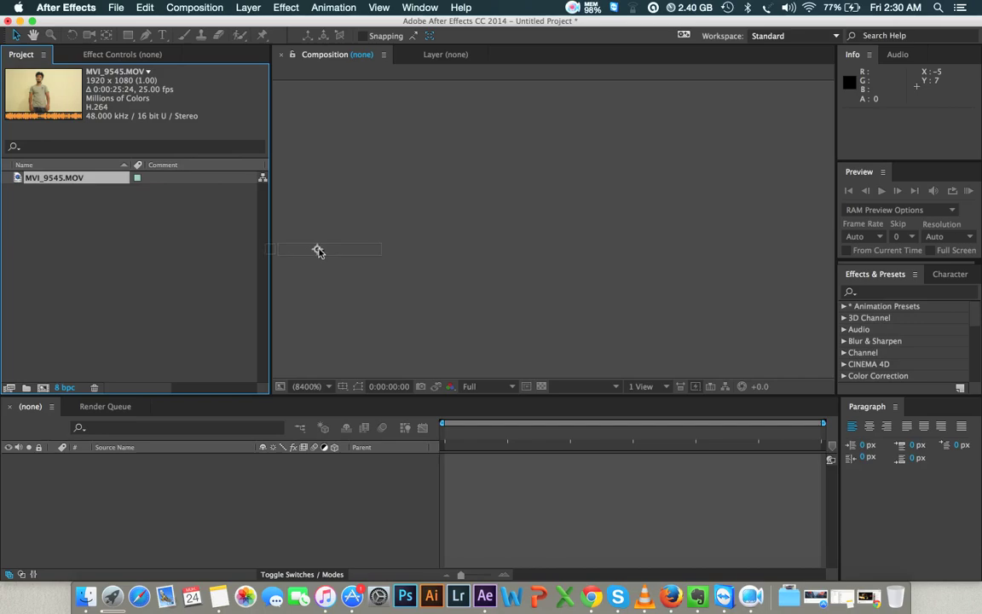
Drag MVI_9545.MOV into the timeline to create the MVI_9545 composition and scrub its first frames
{"action": "left_click_drag", "start_coordinate": [318, 251], "coordinate": [262, 525]}
{"action": "left_click_drag", "start_coordinate": [263, 525], "coordinate": [189, 509]}
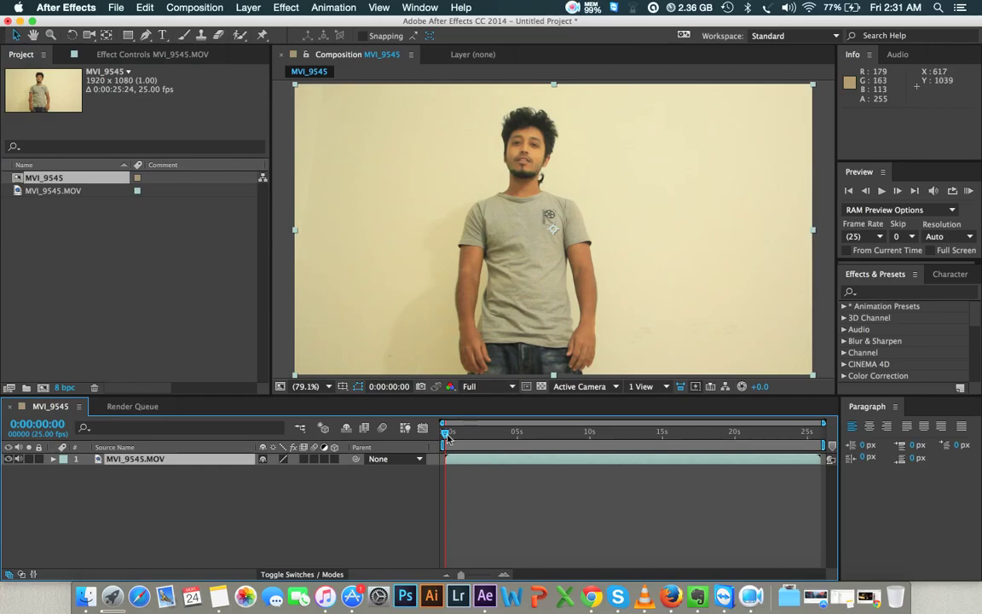
{"action": "left_click_drag", "start_coordinate": [447, 437], "coordinate": [454, 437]}
Preview the composition from the start, then render and stop a RAM preview
{"action": "key", "text": "KP_0"}
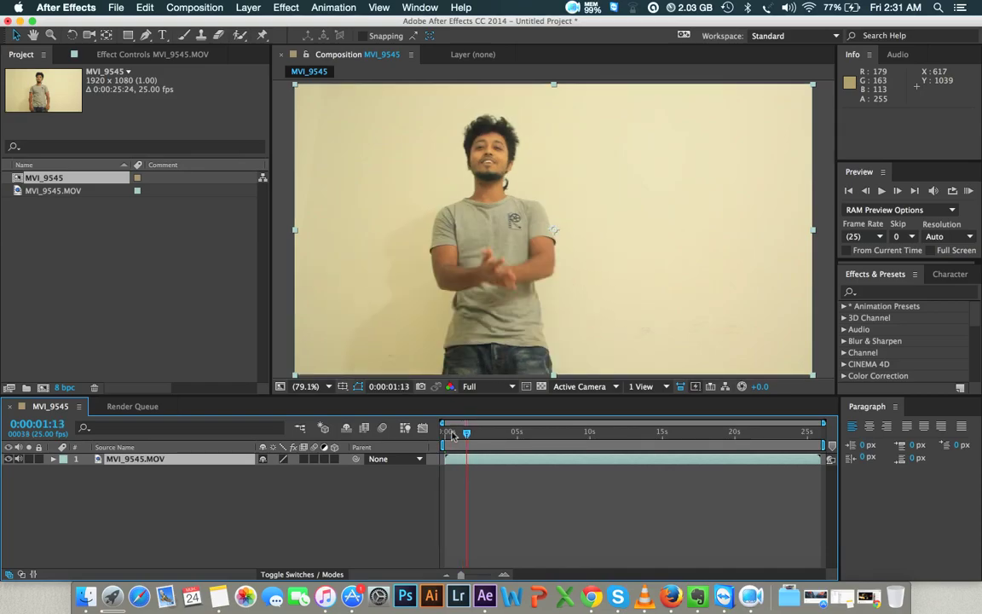
{"action": "key", "text": "space"}
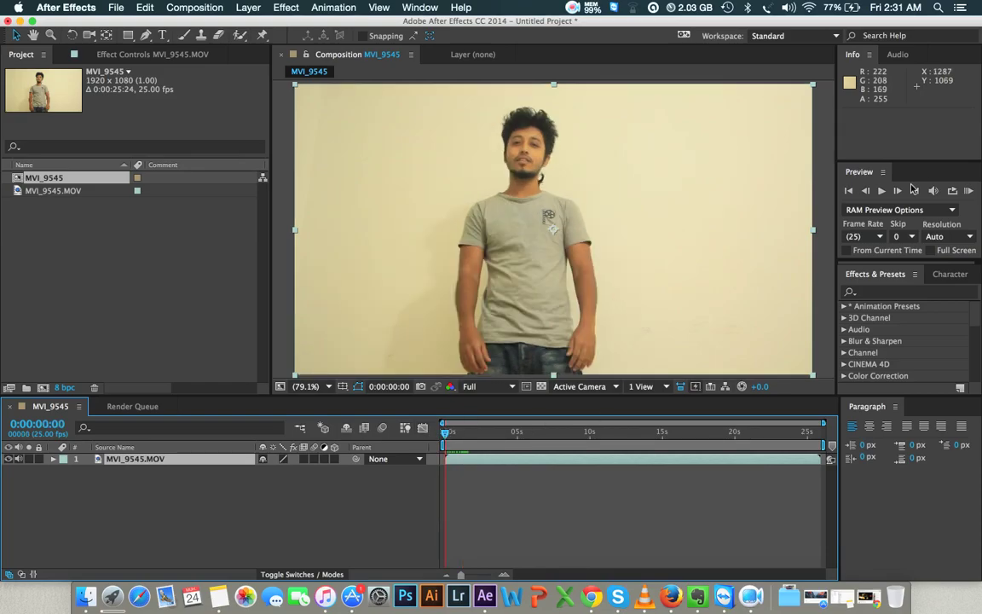
{"action": "left_click", "coordinate": [967, 190]}
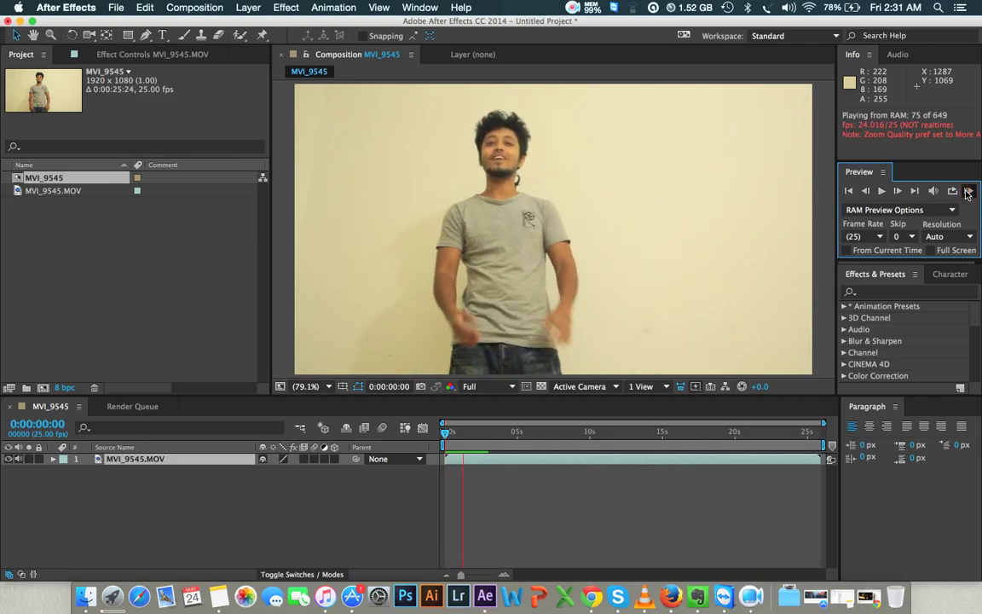
{"action": "left_click", "coordinate": [966, 192]}
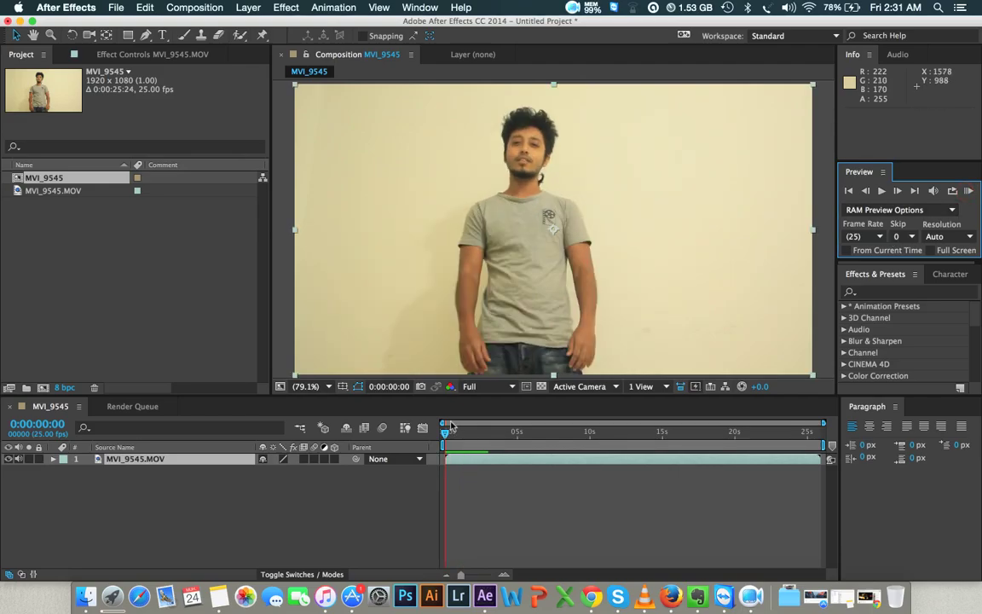
Start the work area at 0:00:00:13 and trim the composition to the work area
{"action": "left_click_drag", "start_coordinate": [446, 433], "coordinate": [454, 439]}
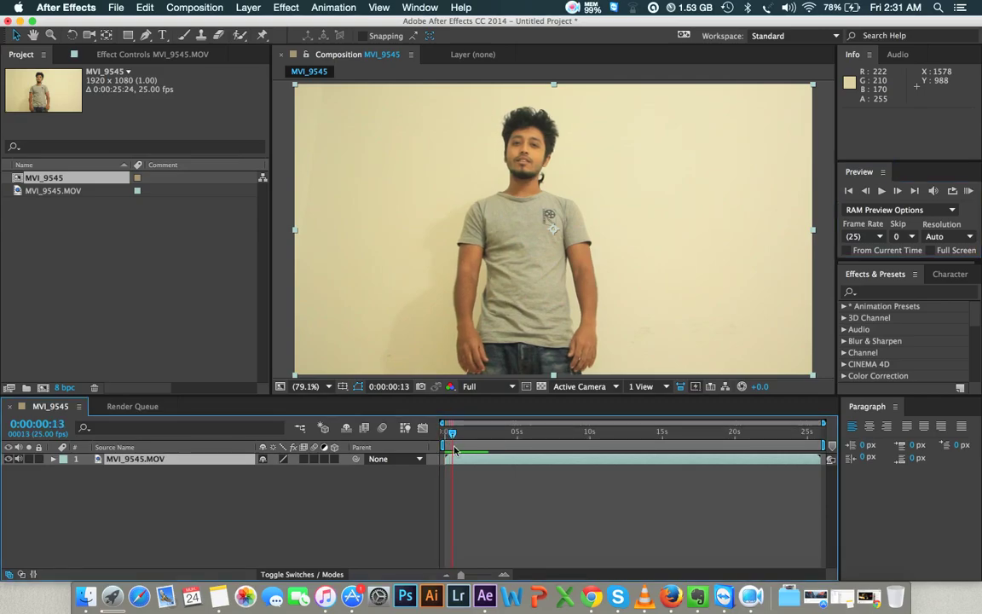
{"action": "left_click_drag", "start_coordinate": [444, 458], "coordinate": [456, 461]}
{"action": "key", "text": "b"}
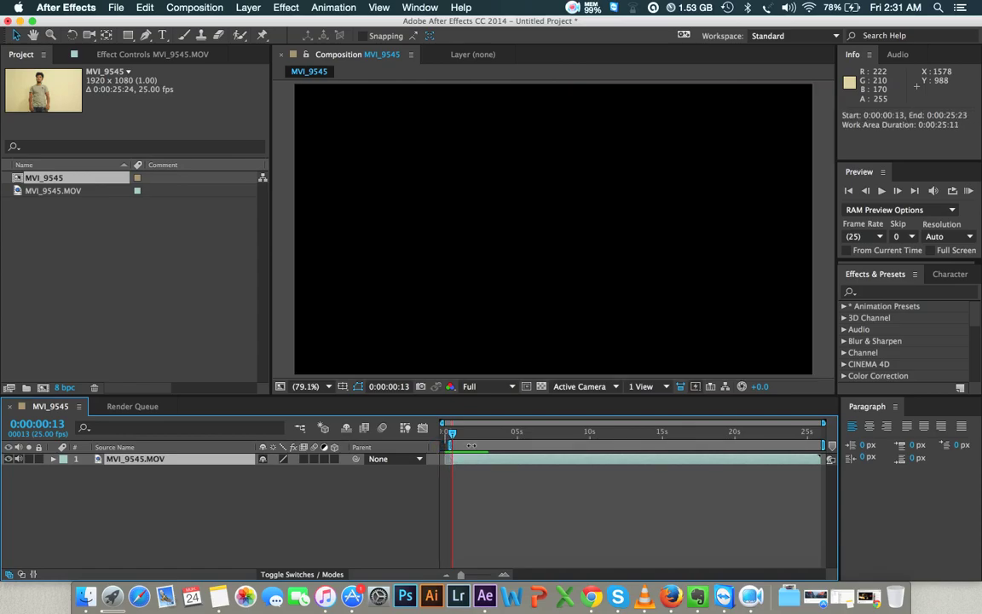
{"action": "right_click", "coordinate": [472, 446]}
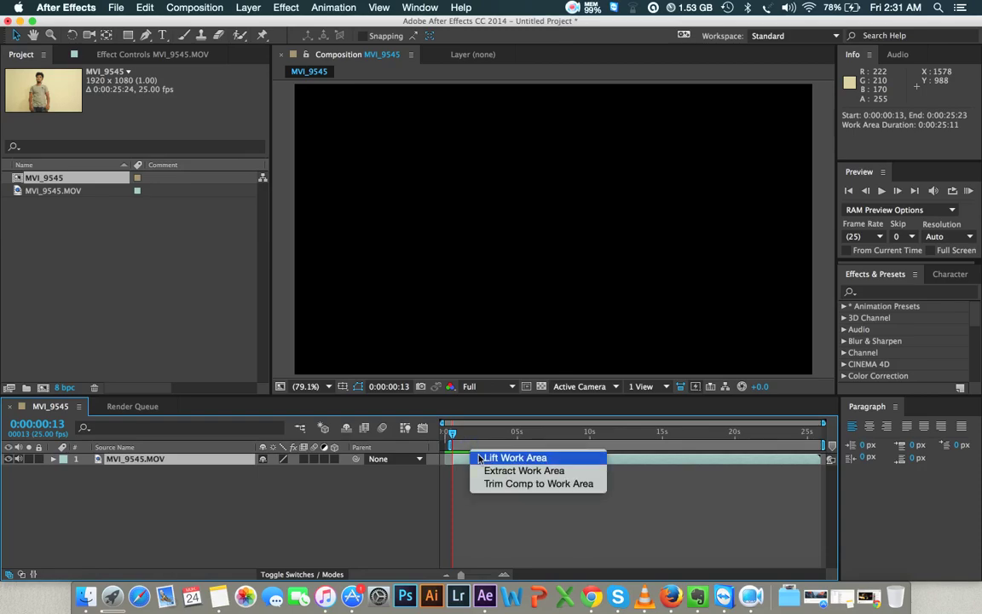
{"action": "left_click", "coordinate": [506, 485]}
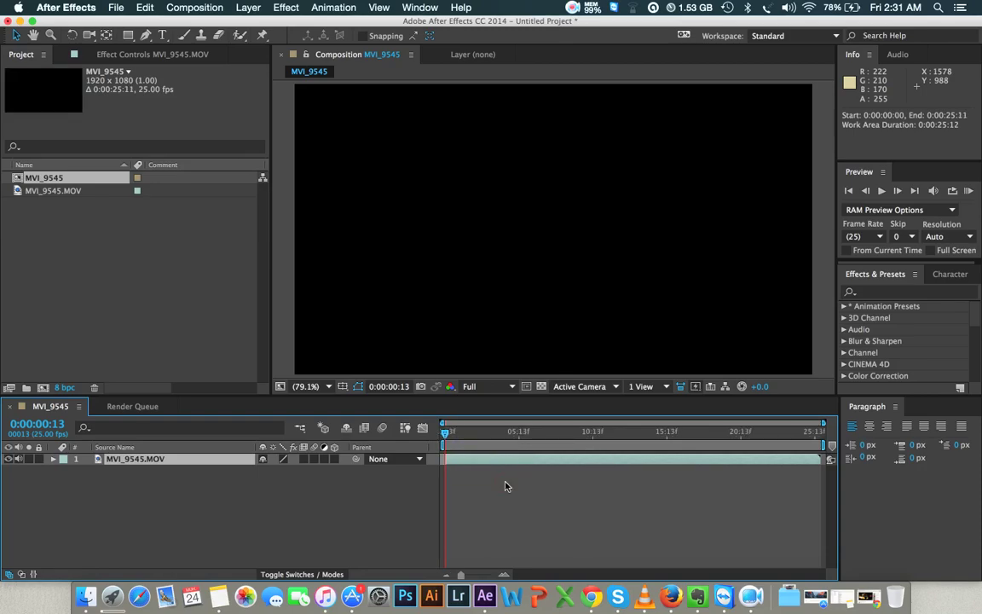
Move the work area start to 0:00:00:16 and preview the trimmed composition
{"action": "left_click", "coordinate": [446, 432]}
{"action": "key", "text": "b"}
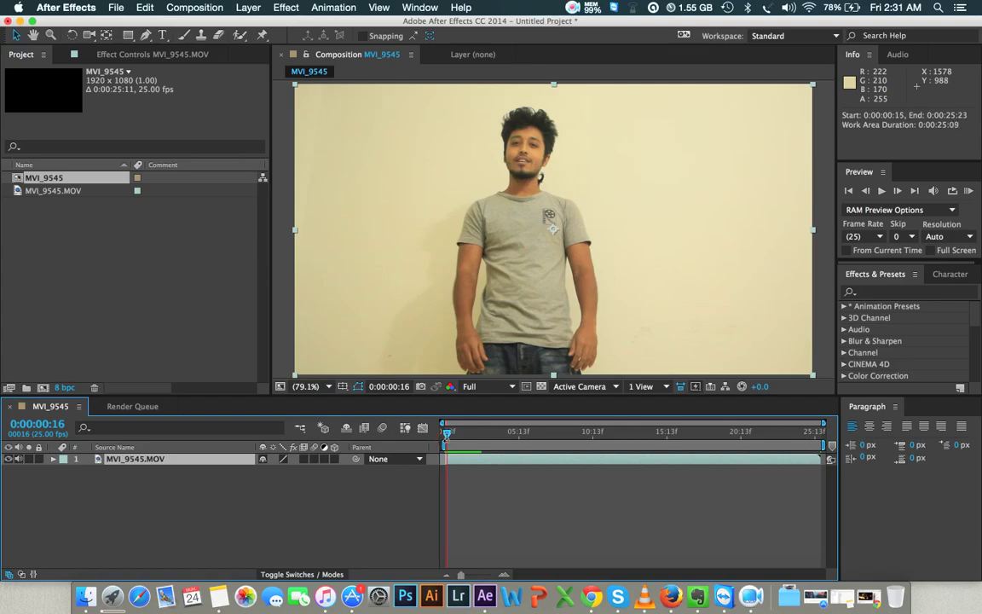
{"action": "key", "text": "space"}
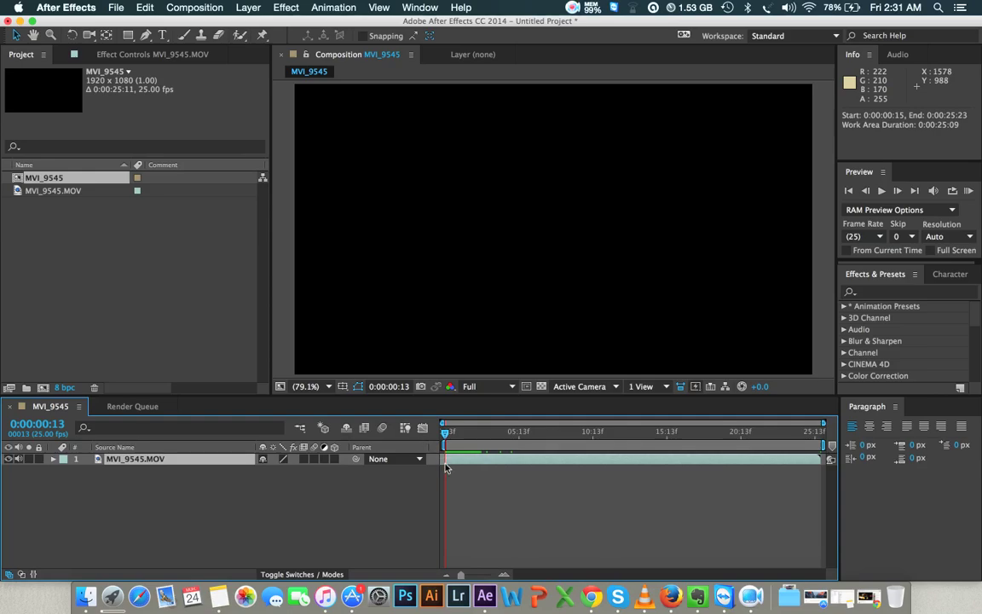
Extend the layer's start to remove black frames and park the time at 0:00:04:06
{"action": "left_click_drag", "start_coordinate": [445, 459], "coordinate": [499, 439]}
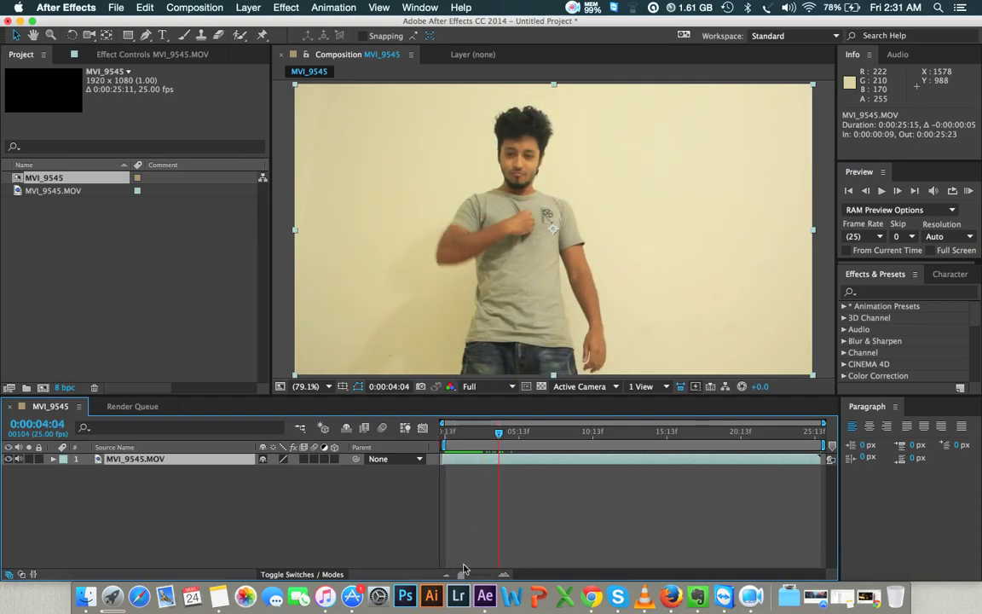
{"action": "left_click_drag", "start_coordinate": [460, 575], "coordinate": [493, 578]}
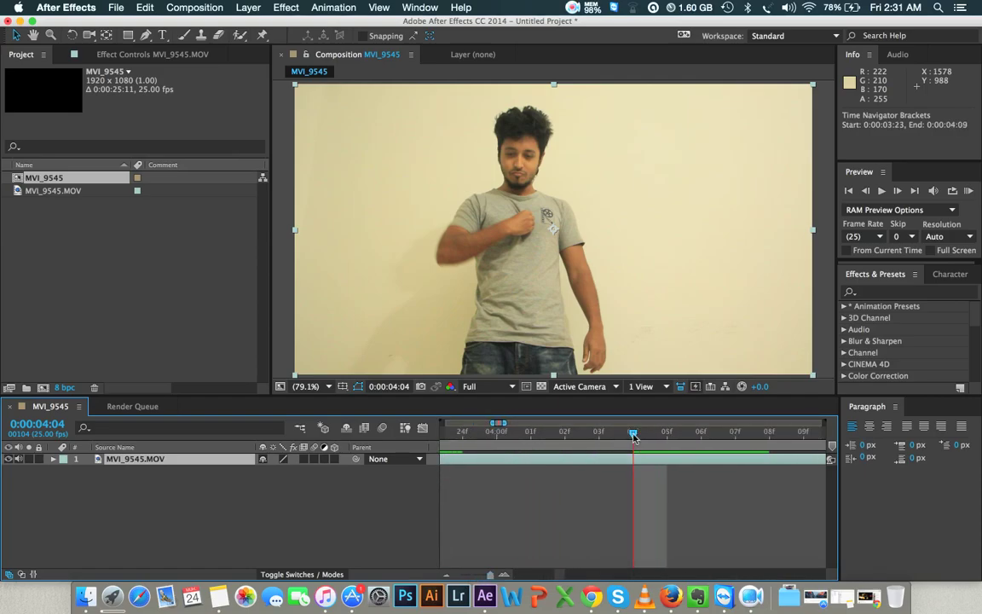
{"action": "left_click", "coordinate": [668, 434]}
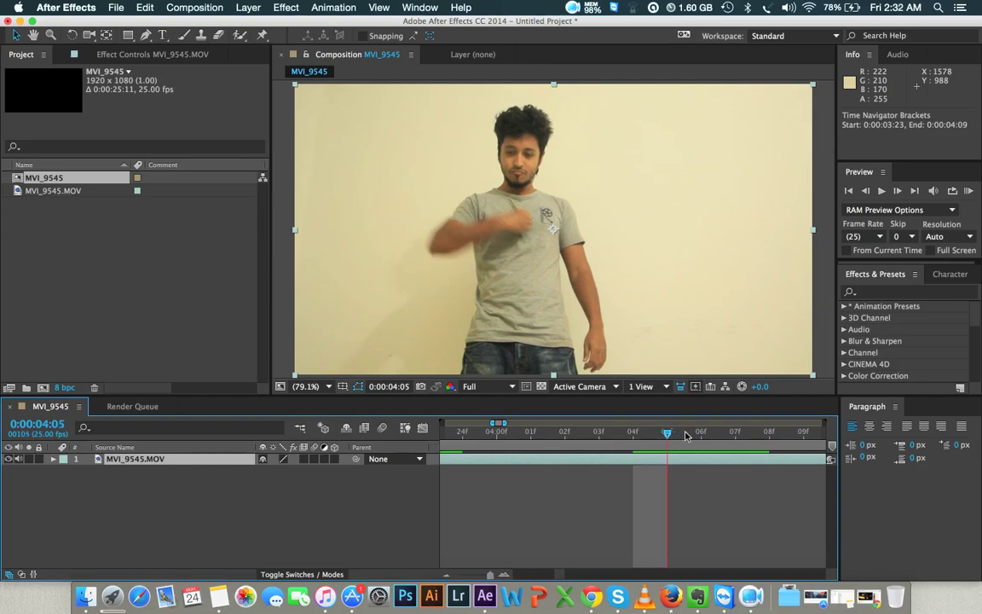
{"action": "left_click", "coordinate": [697, 434]}
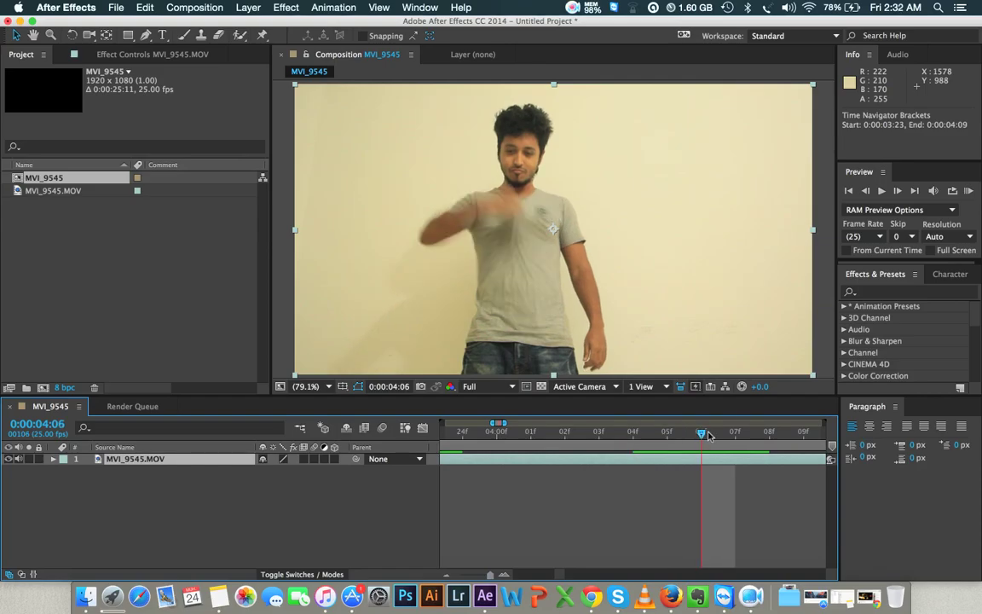
{"action": "left_click_drag", "start_coordinate": [709, 435], "coordinate": [705, 437]}
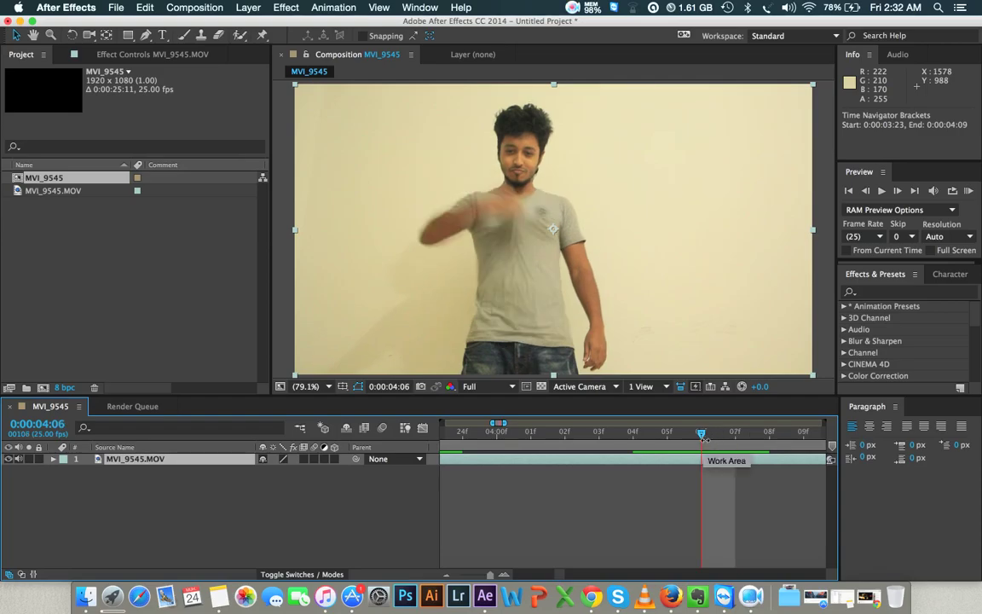
{"action": "left_click_drag", "start_coordinate": [490, 573], "coordinate": [478, 574]}
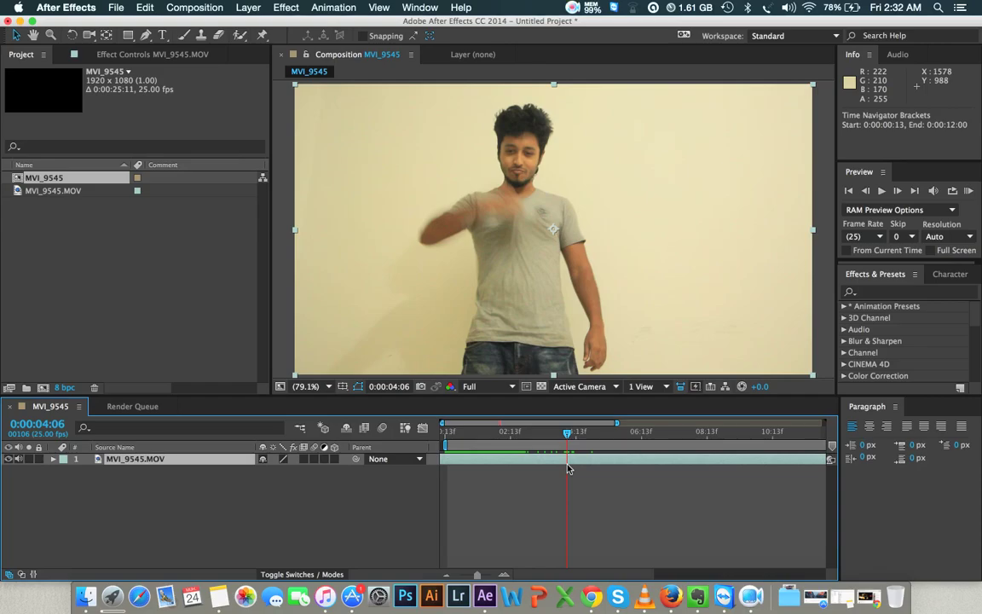
Split the layer at 0:00:04:06, then scrub forward past 0:00:10:19 to 0:00:18:22
{"action": "key", "text": "ctrl+d"}
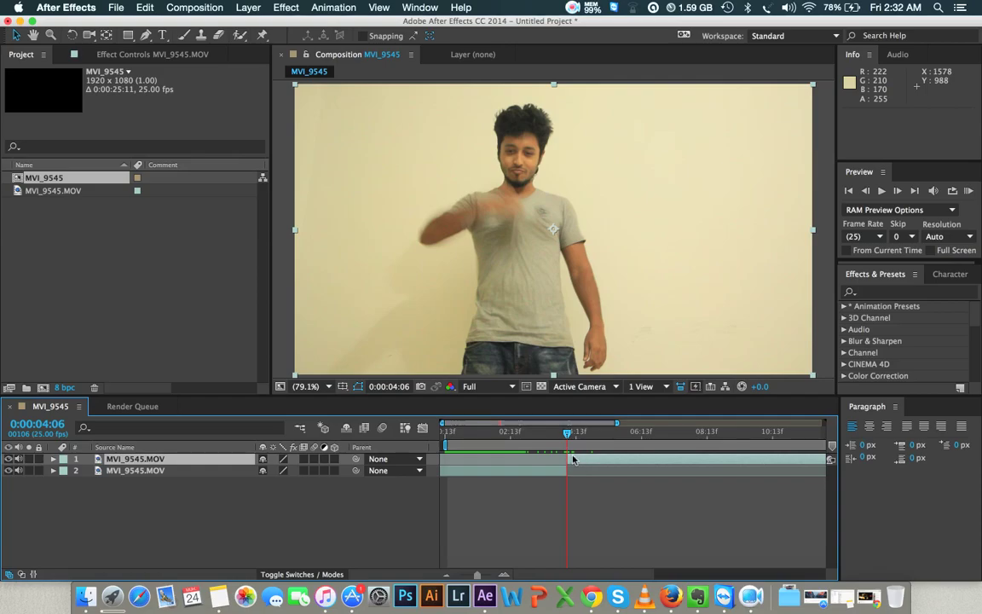
{"action": "left_click_drag", "start_coordinate": [568, 433], "coordinate": [702, 435]}
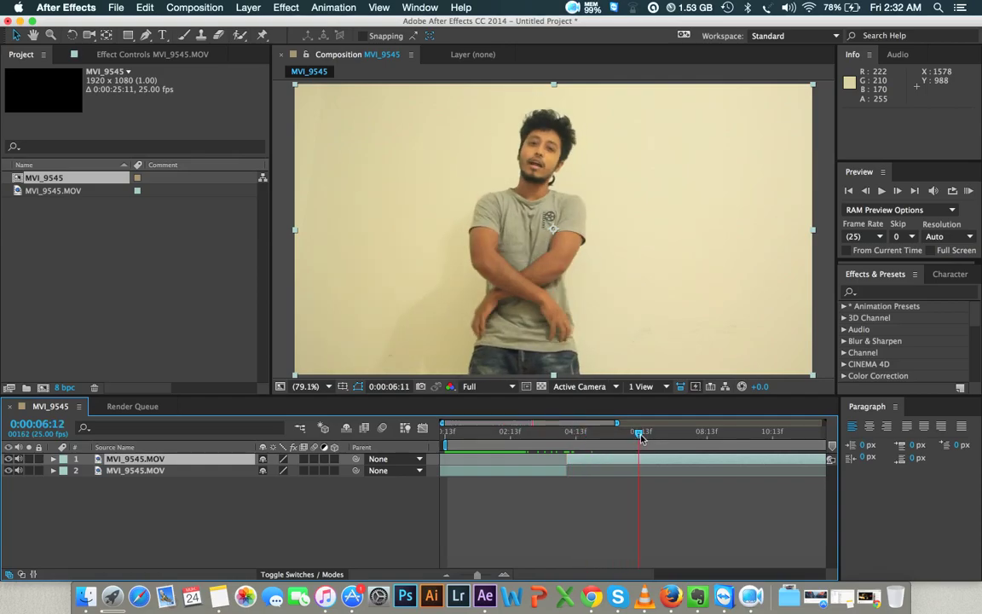
{"action": "left_click_drag", "start_coordinate": [703, 434], "coordinate": [791, 424]}
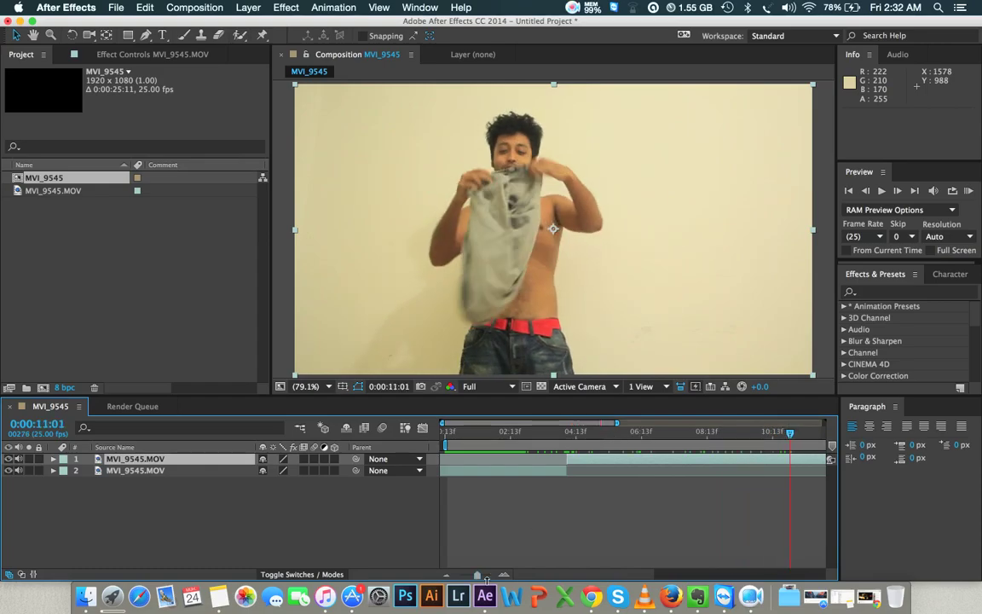
{"action": "left_click_drag", "start_coordinate": [478, 576], "coordinate": [461, 576]}
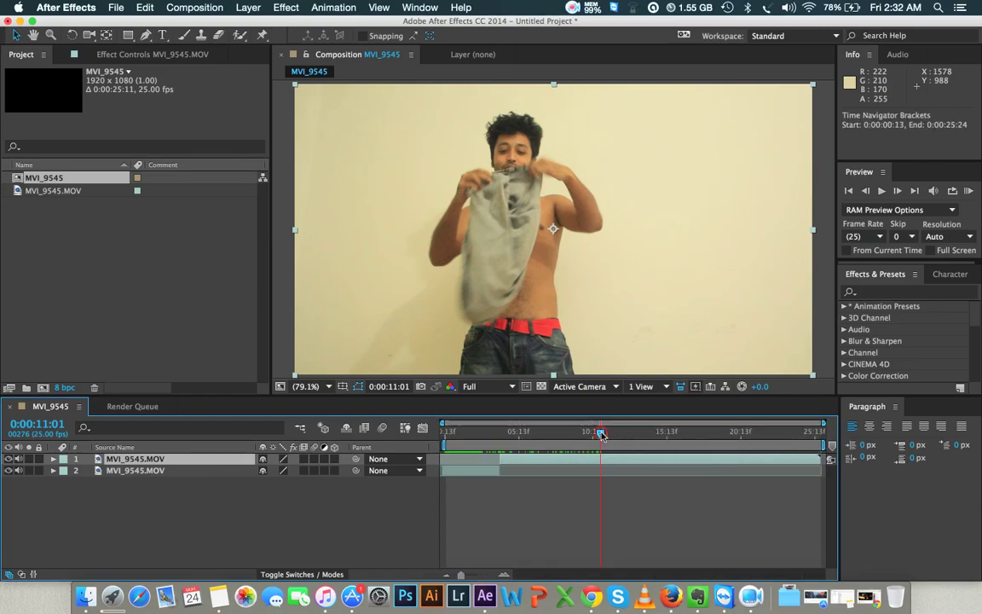
{"action": "left_click_drag", "start_coordinate": [601, 435], "coordinate": [688, 438]}
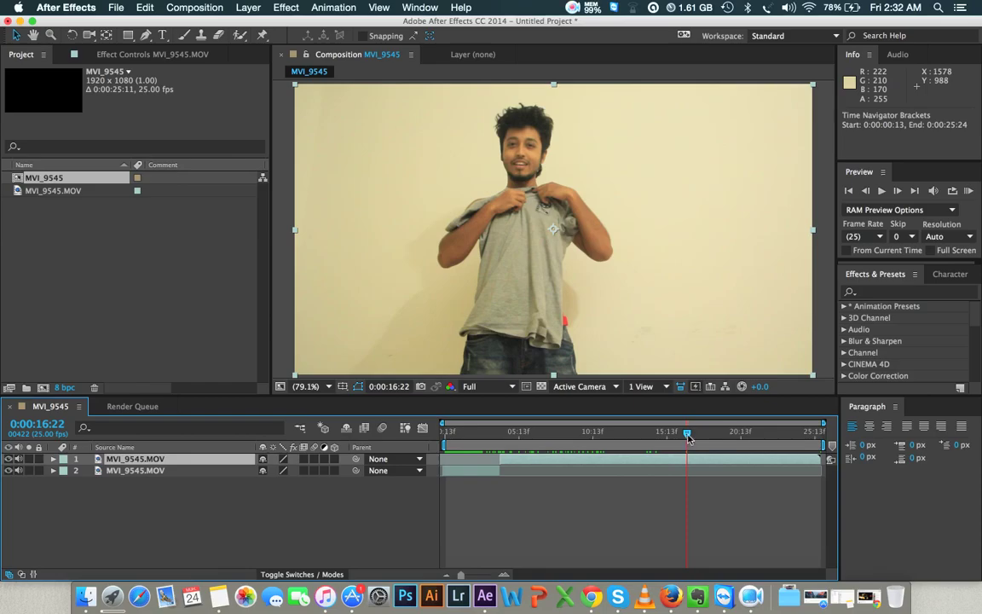
{"action": "mouse_move", "coordinate": [688, 438]}
{"action": "left_mouse_down"}
{"action": "mouse_move", "coordinate": [741, 436]}
{"action": "mouse_move", "coordinate": [732, 436]}
{"action": "left_mouse_up"}
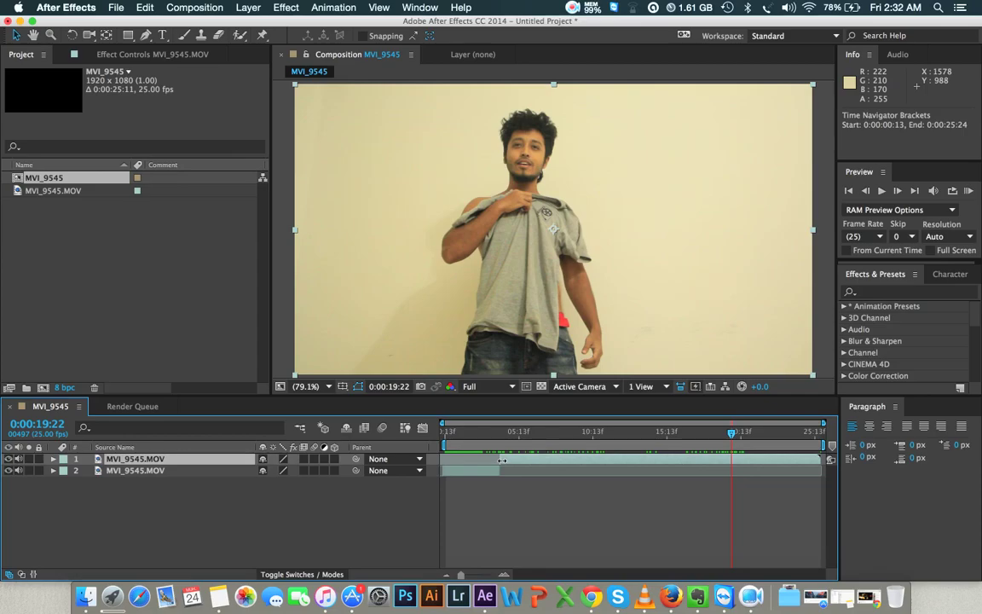
Trim the top layer to start at 0:00:19:22, slide it to about 4 seconds, and pull the work area end to about 10 seconds
{"action": "left_click_drag", "start_coordinate": [502, 460], "coordinate": [632, 474]}
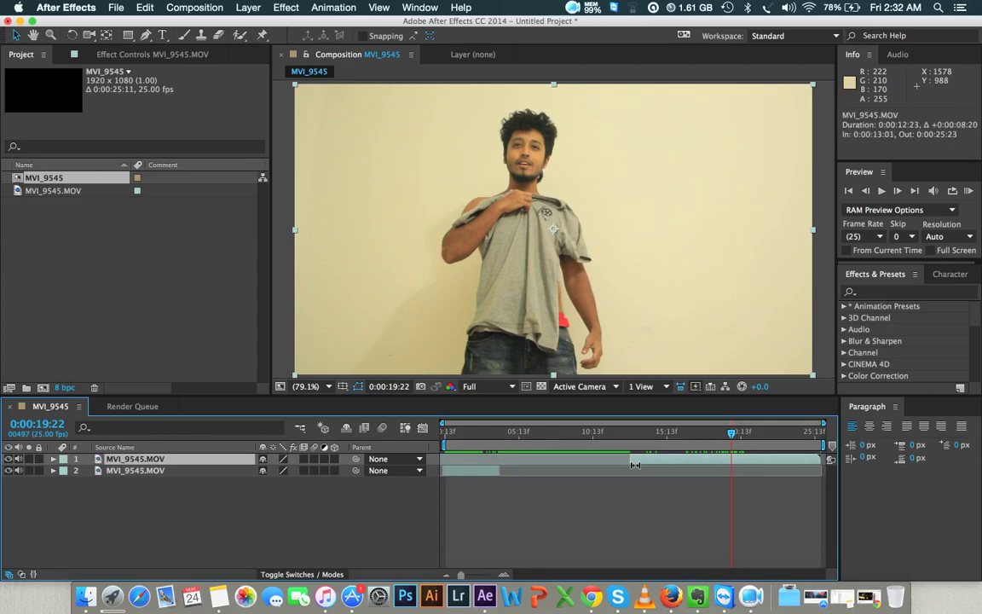
{"action": "left_click_drag", "start_coordinate": [633, 461], "coordinate": [733, 461]}
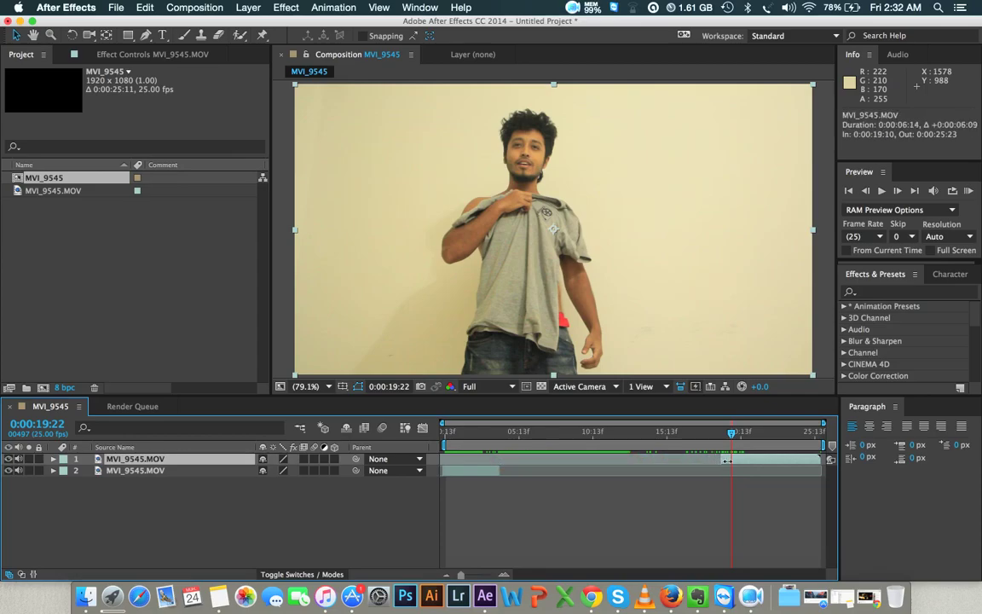
{"action": "left_click_drag", "start_coordinate": [749, 461], "coordinate": [729, 462]}
{"action": "left_click_drag", "start_coordinate": [658, 470], "coordinate": [519, 486]}
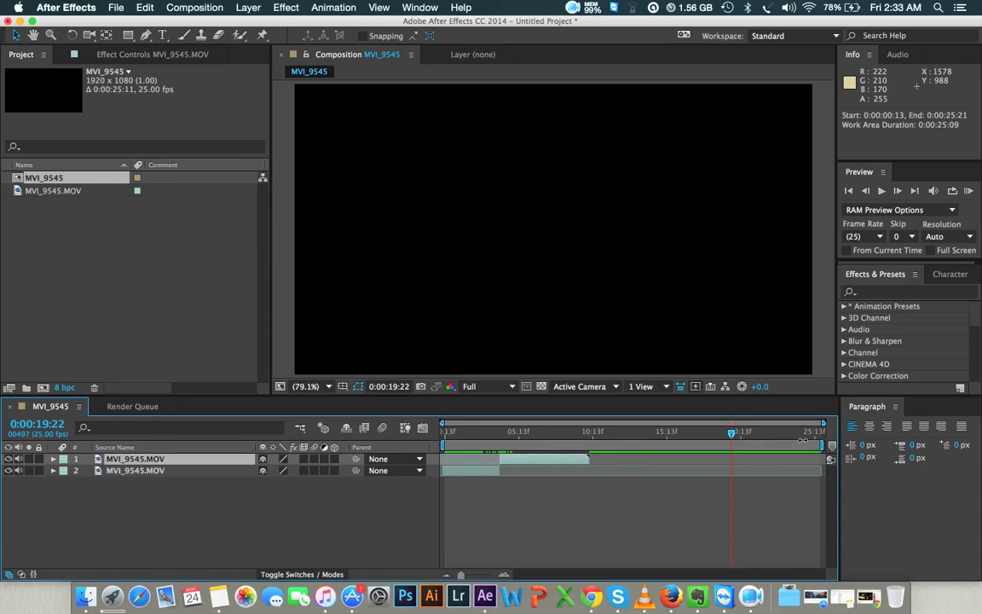
{"action": "left_click_drag", "start_coordinate": [821, 439], "coordinate": [593, 445]}
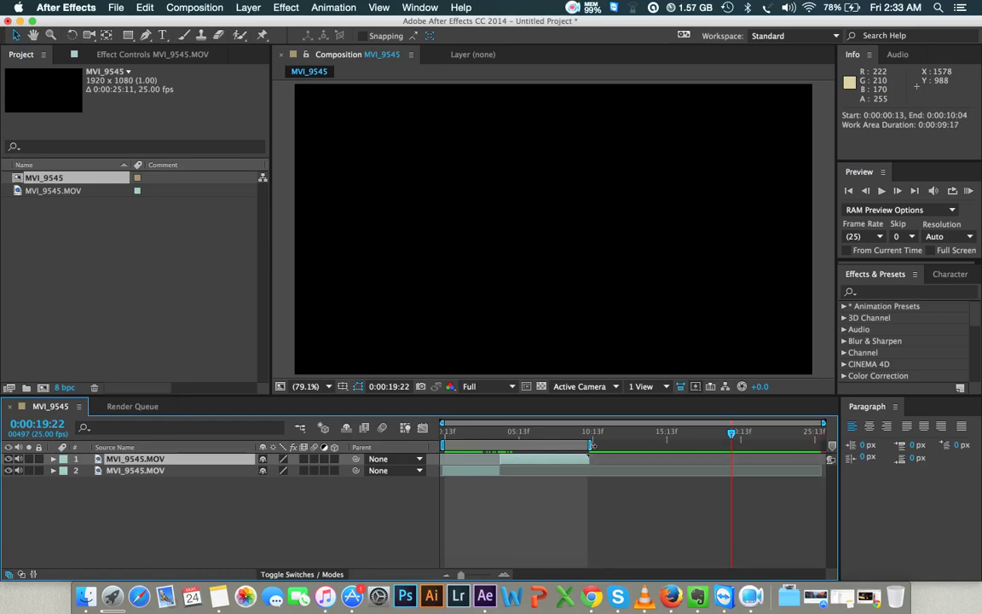
Zoom the timeline and step frame by frame from 0:00:04:06 to 0:00:04:10
{"action": "left_click_drag", "start_coordinate": [537, 437], "coordinate": [495, 436]}
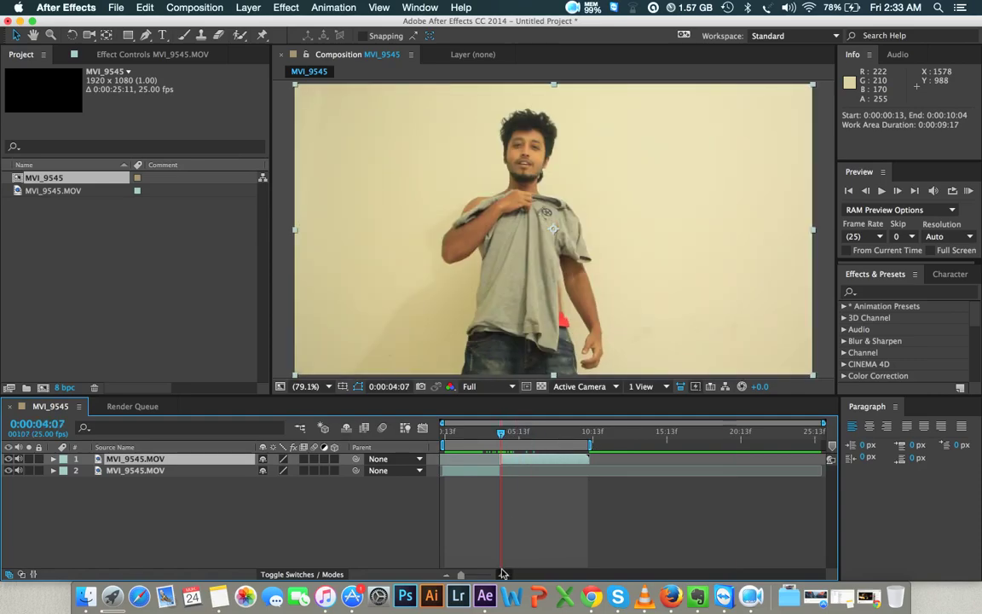
{"action": "left_click_drag", "start_coordinate": [462, 576], "coordinate": [491, 579]}
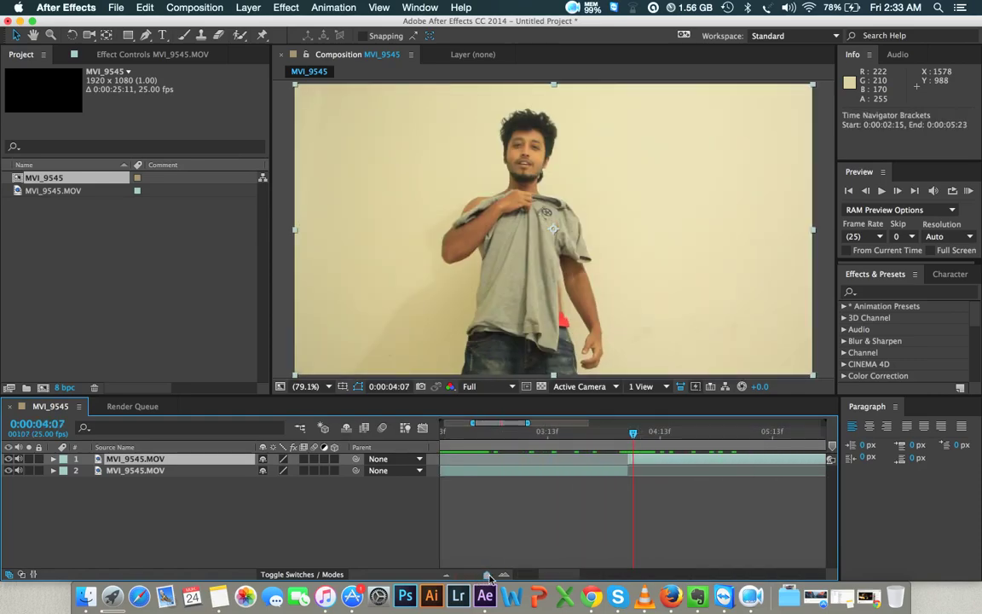
{"action": "left_click", "coordinate": [600, 435]}
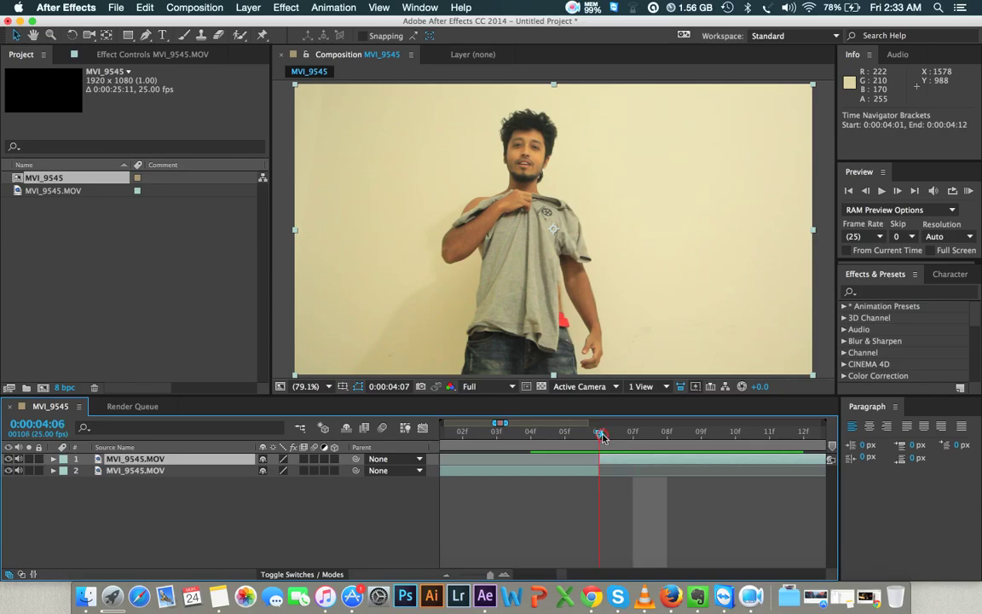
{"action": "left_click", "coordinate": [624, 437]}
{"action": "left_click", "coordinate": [663, 434]}
{"action": "left_click", "coordinate": [727, 433]}
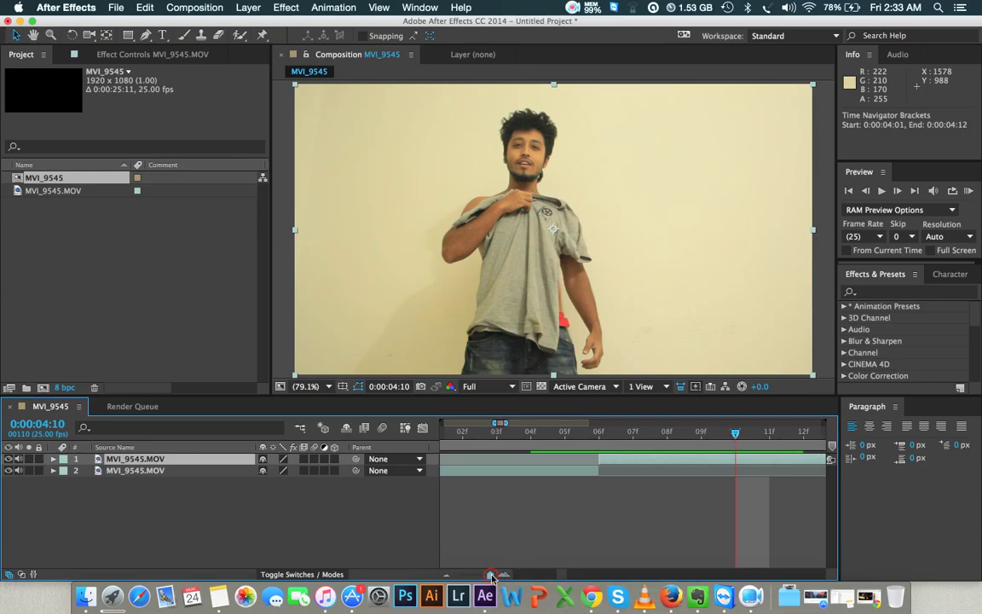
{"action": "left_click_drag", "start_coordinate": [493, 578], "coordinate": [482, 577]}
Scrub individual frames to find where the shirt disappears, landing on 0:00:04:13
{"action": "left_click_drag", "start_coordinate": [606, 434], "coordinate": [611, 434]}
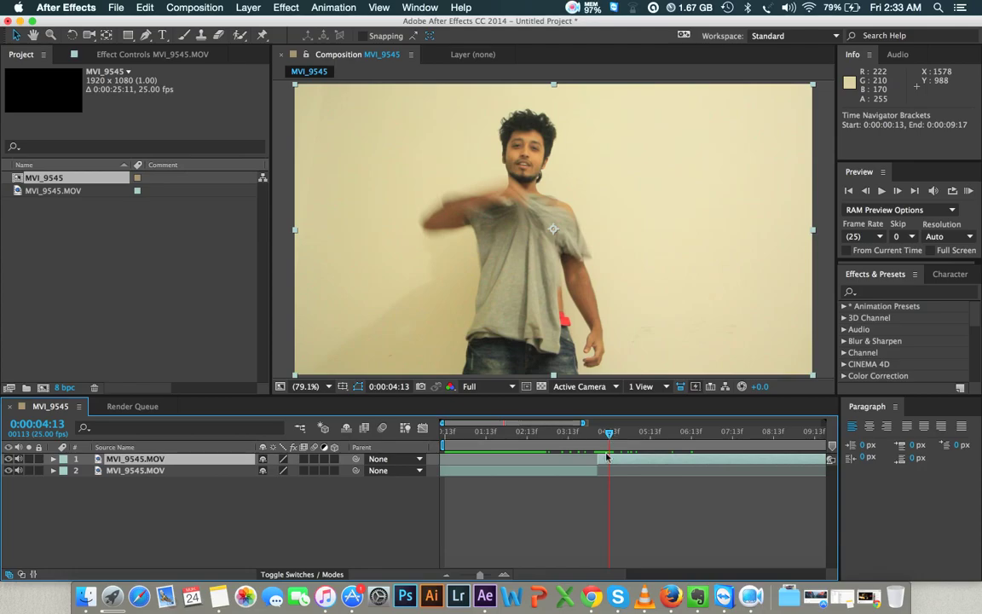
{"action": "key", "text": ";"}
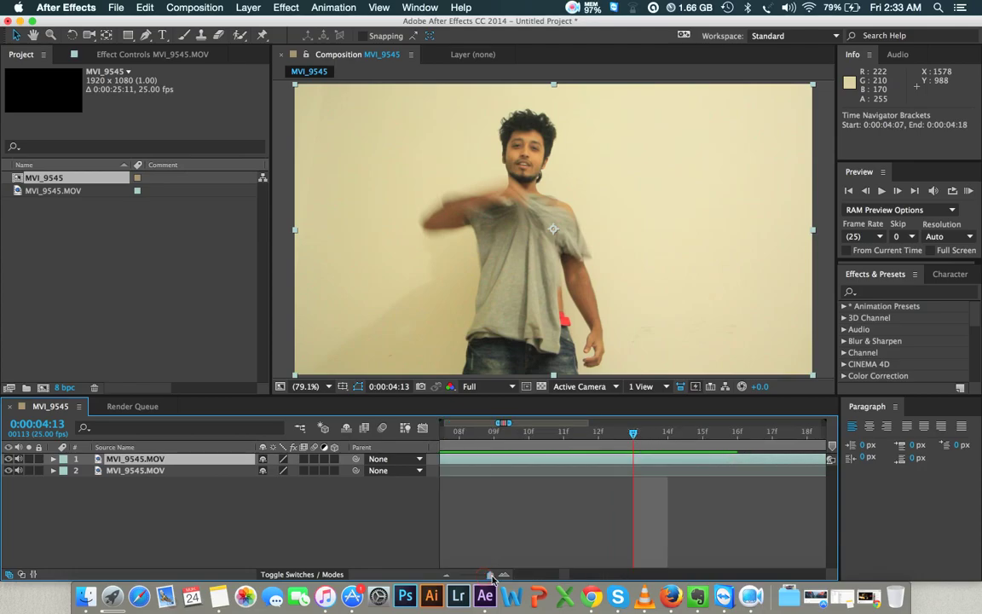
{"action": "left_click_drag", "start_coordinate": [631, 436], "coordinate": [602, 437]}
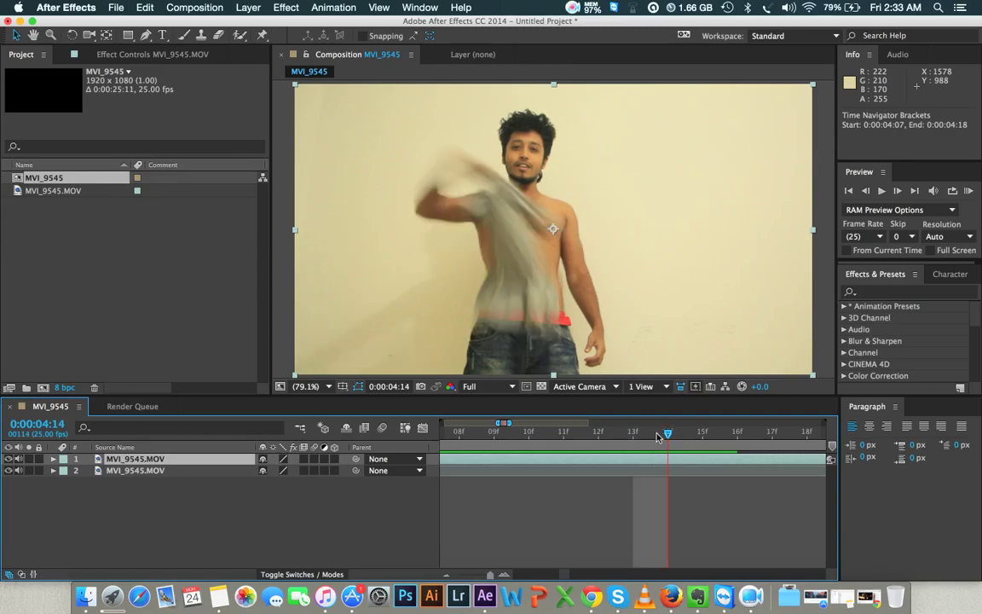
{"action": "left_click_drag", "start_coordinate": [603, 438], "coordinate": [623, 438]}
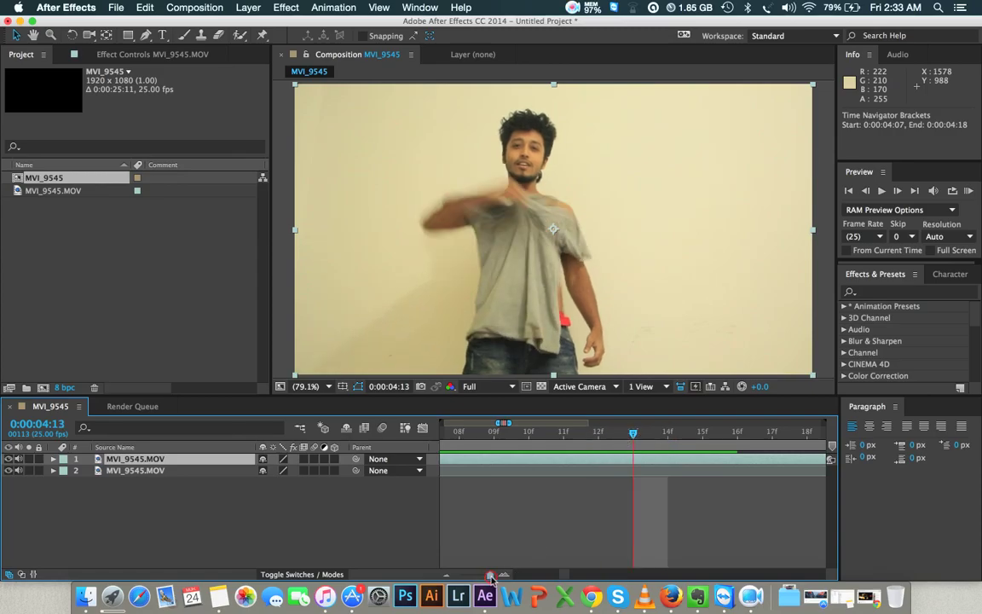
Trim the top layer's in-point to 0:00:04:06 and jump to that start frame
{"action": "left_click_drag", "start_coordinate": [490, 579], "coordinate": [487, 575]}
{"action": "left_click_drag", "start_coordinate": [605, 458], "coordinate": [631, 459]}
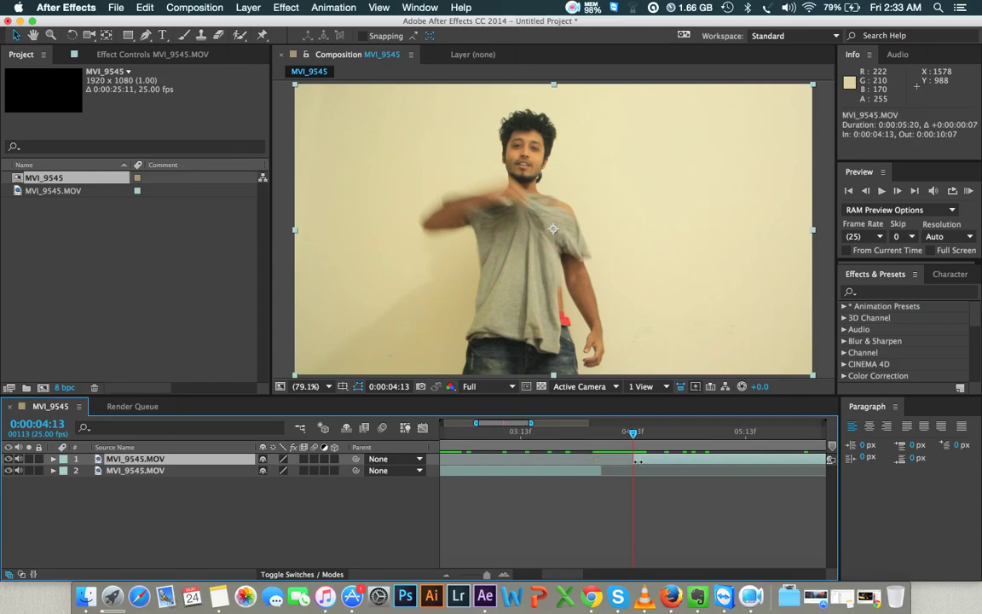
{"action": "left_click_drag", "start_coordinate": [635, 460], "coordinate": [617, 468]}
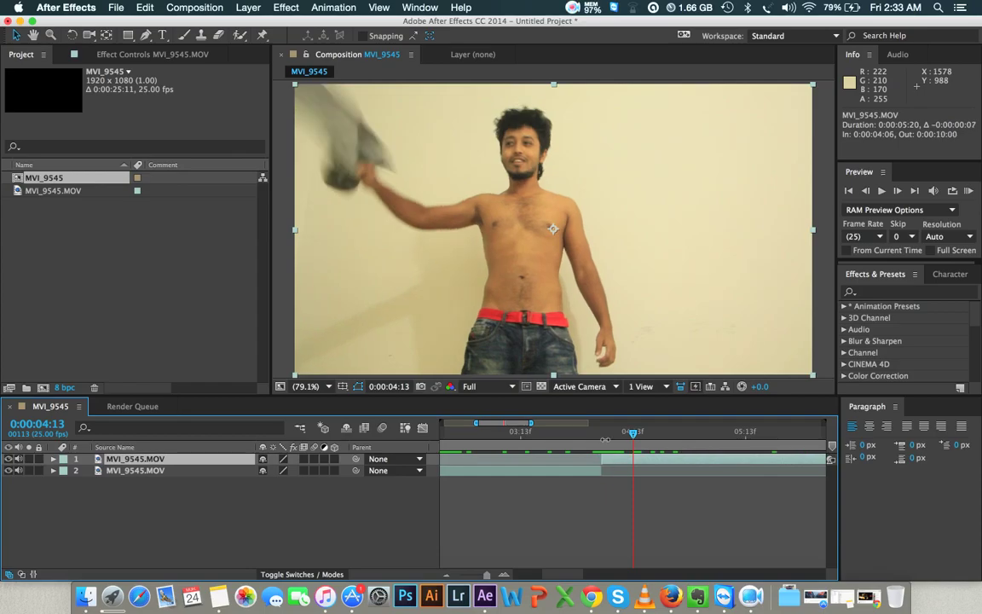
{"action": "left_click", "coordinate": [602, 432]}
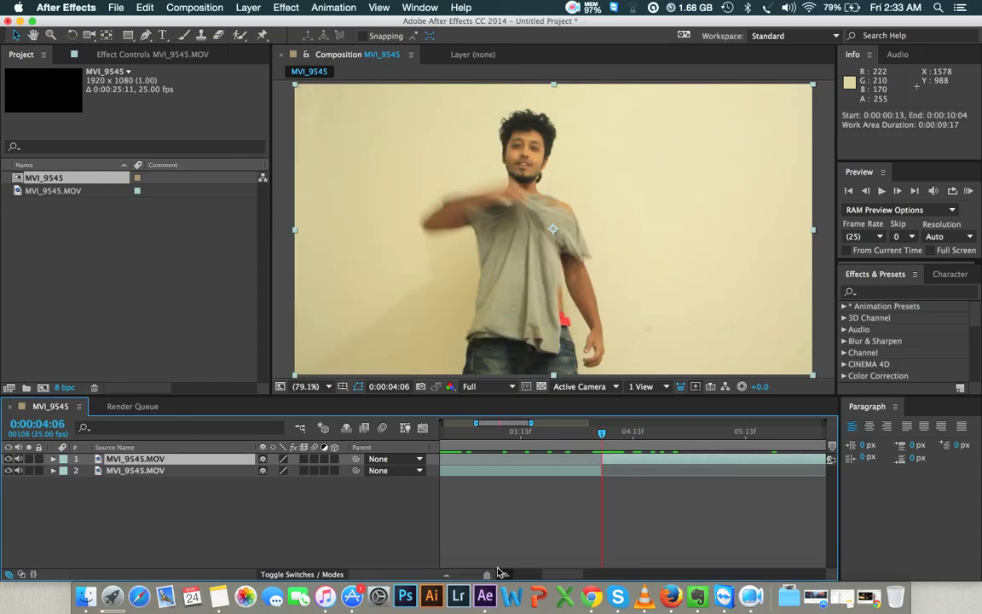
Zoom to frame level and pull the work-area end bracket slightly earlier
{"action": "key", "text": "semicolon"}
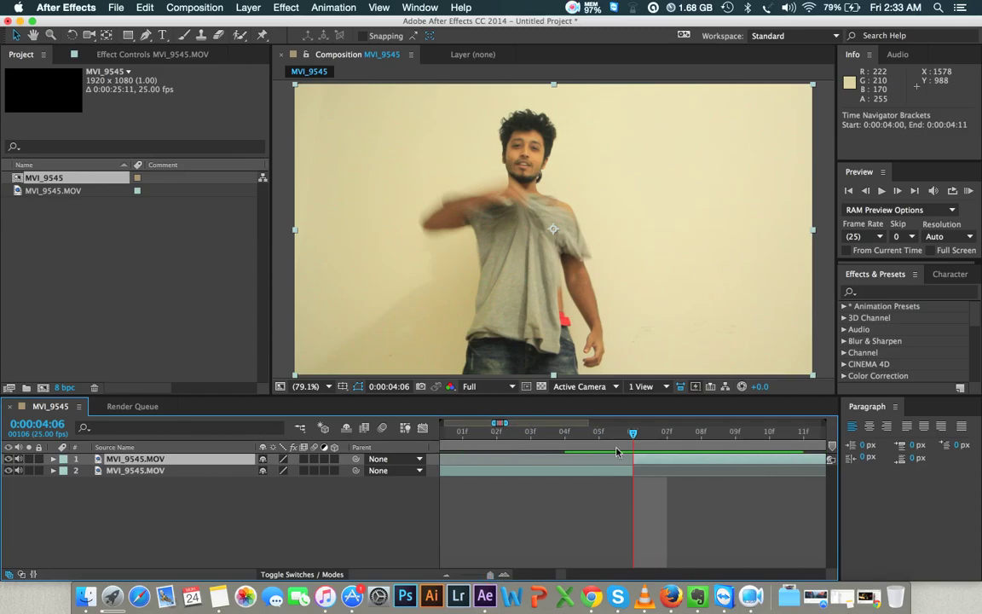
{"action": "mouse_move", "coordinate": [625, 435]}
{"action": "left_mouse_down"}
{"action": "mouse_move", "coordinate": [610, 441]}
{"action": "mouse_move", "coordinate": [666, 447]}
{"action": "mouse_move", "coordinate": [599, 445]}
{"action": "left_mouse_up"}
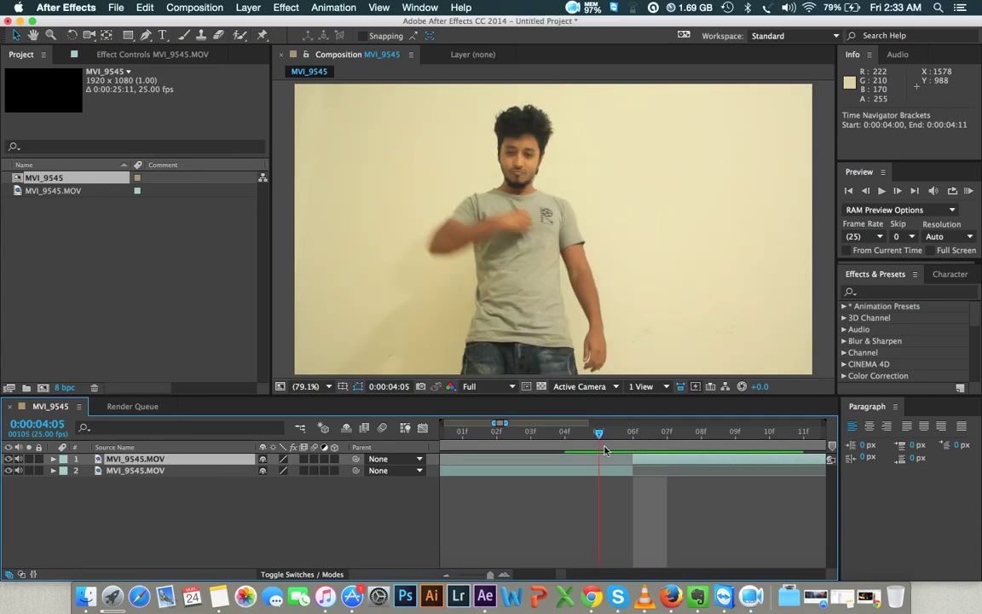
{"action": "left_click_drag", "start_coordinate": [492, 576], "coordinate": [461, 576]}
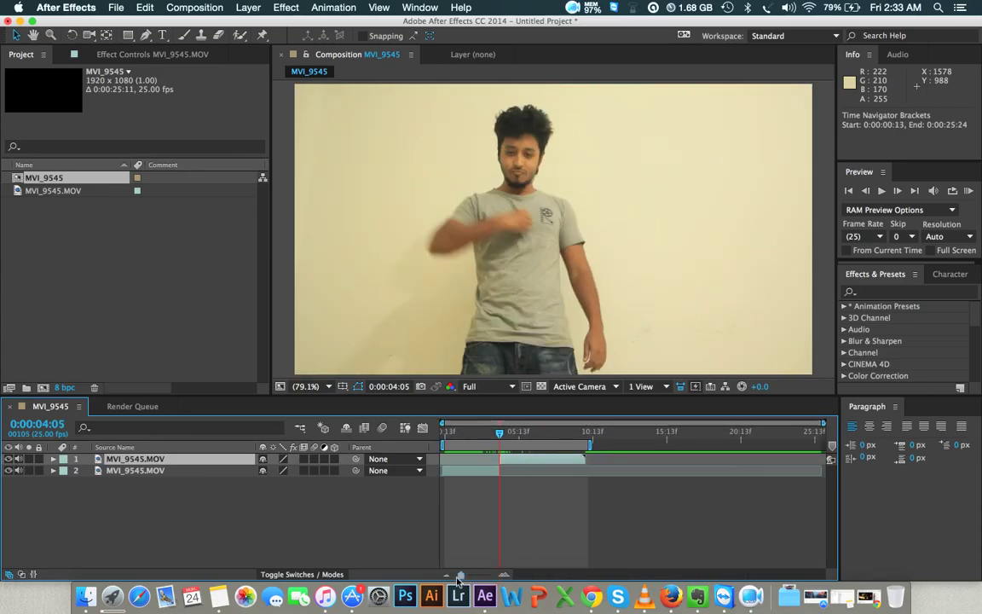
{"action": "left_click_drag", "start_coordinate": [592, 445], "coordinate": [586, 445]}
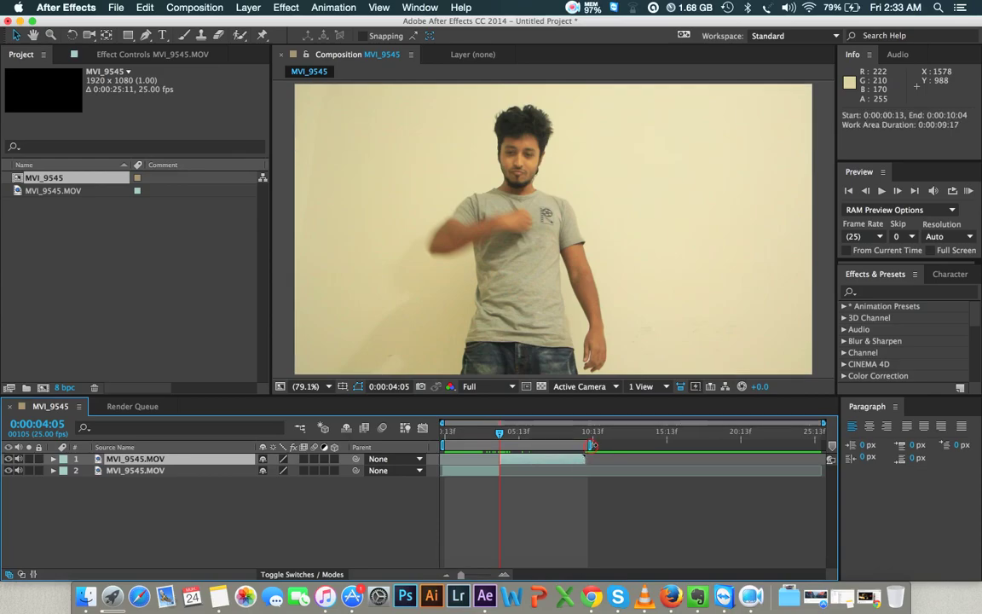
Trim the MVI_9545 comp to its work area (0:00:09:09) and start a RAM preview
{"action": "right_click", "coordinate": [564, 444]}
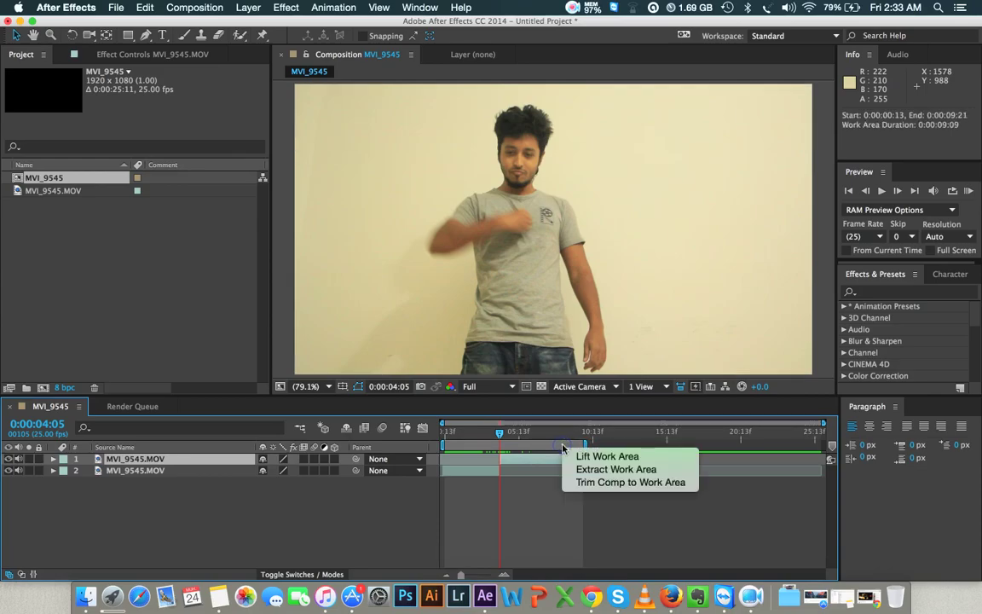
{"action": "left_click", "coordinate": [588, 480]}
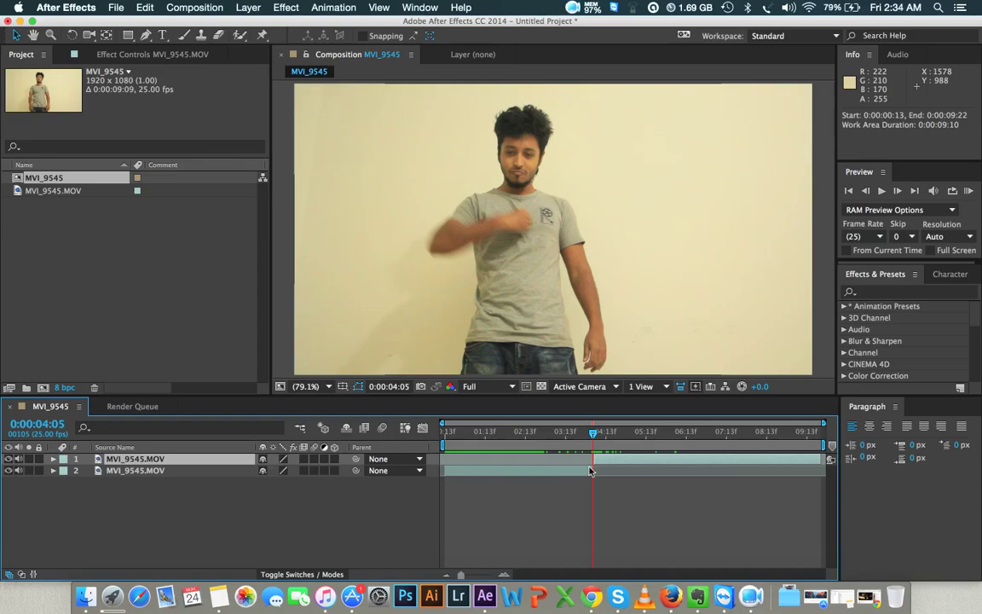
{"action": "left_click", "coordinate": [968, 191]}
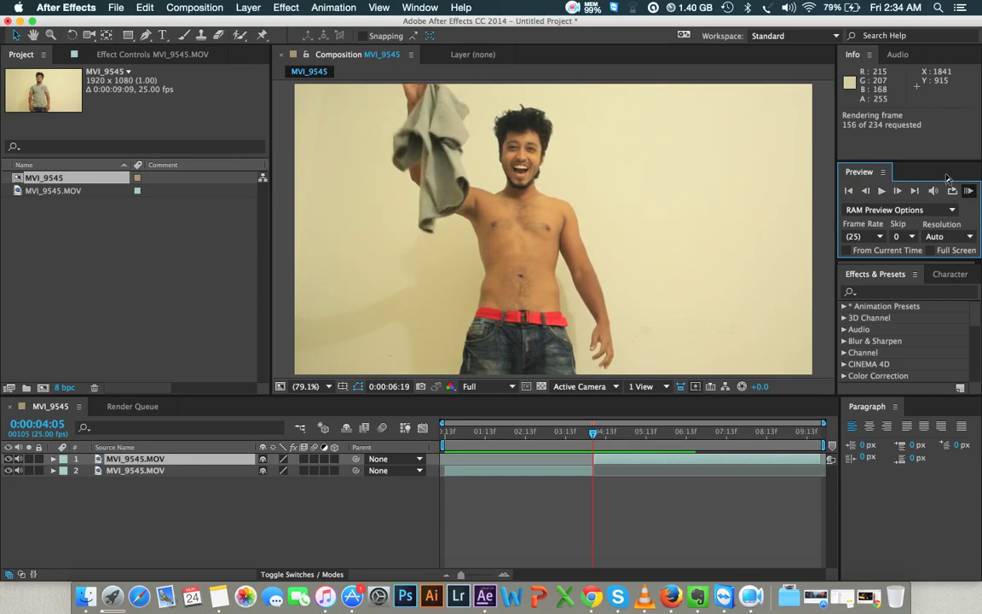
Play back the cached preview showing the shirt vanishing, stop it, then preview and stop again
{"action": "left_click", "coordinate": [970, 191]}
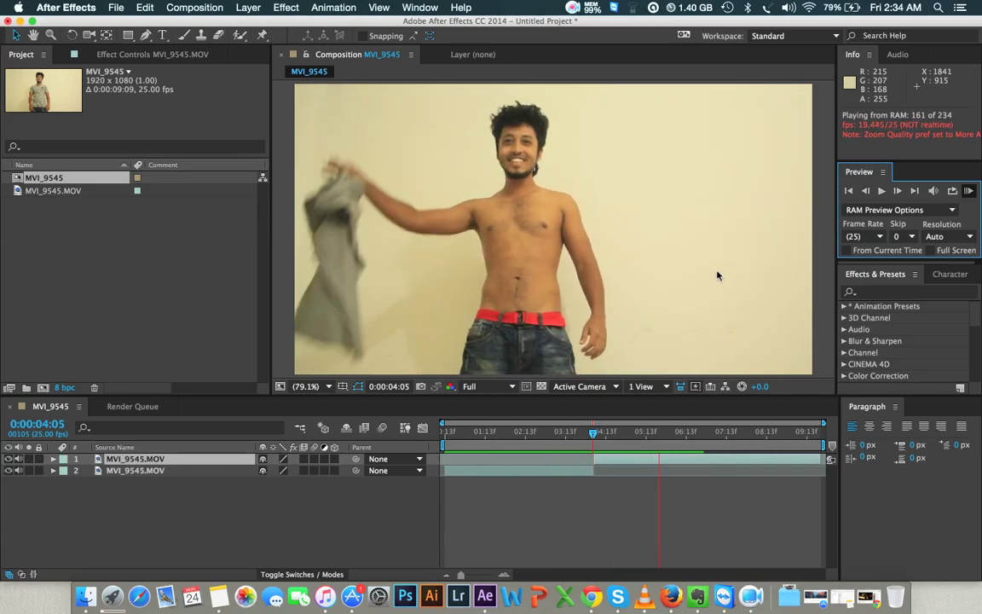
{"action": "key", "text": "space"}
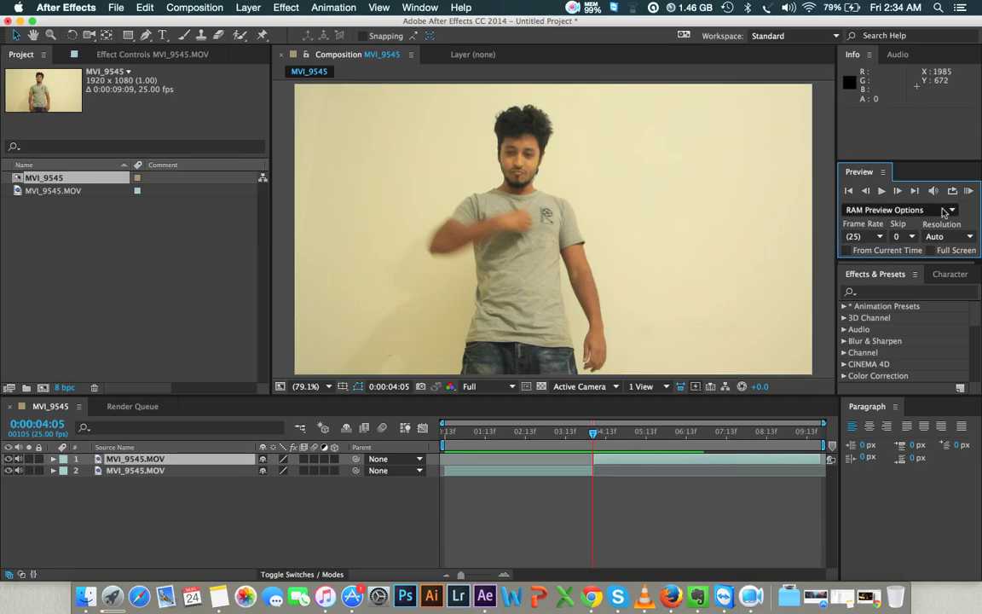
{"action": "left_click", "coordinate": [968, 190]}
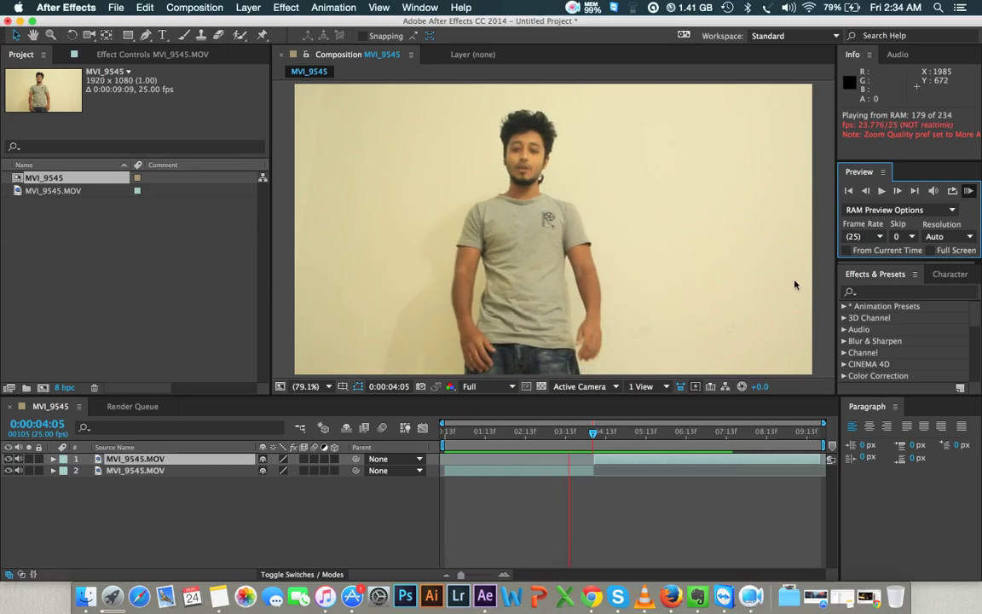
{"action": "left_click", "coordinate": [710, 287]}
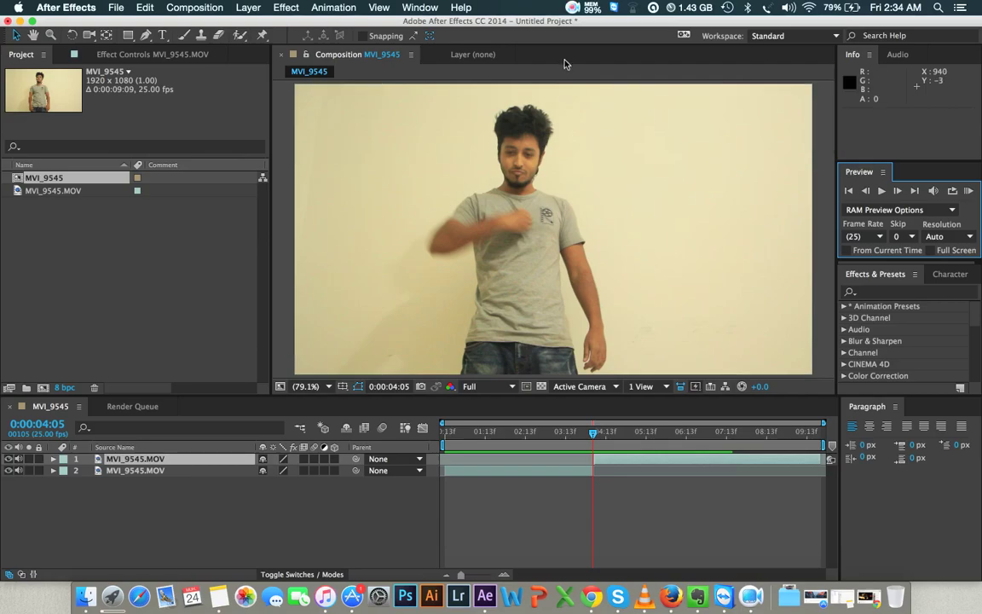
{"action": "left_click", "coordinate": [572, 8]}
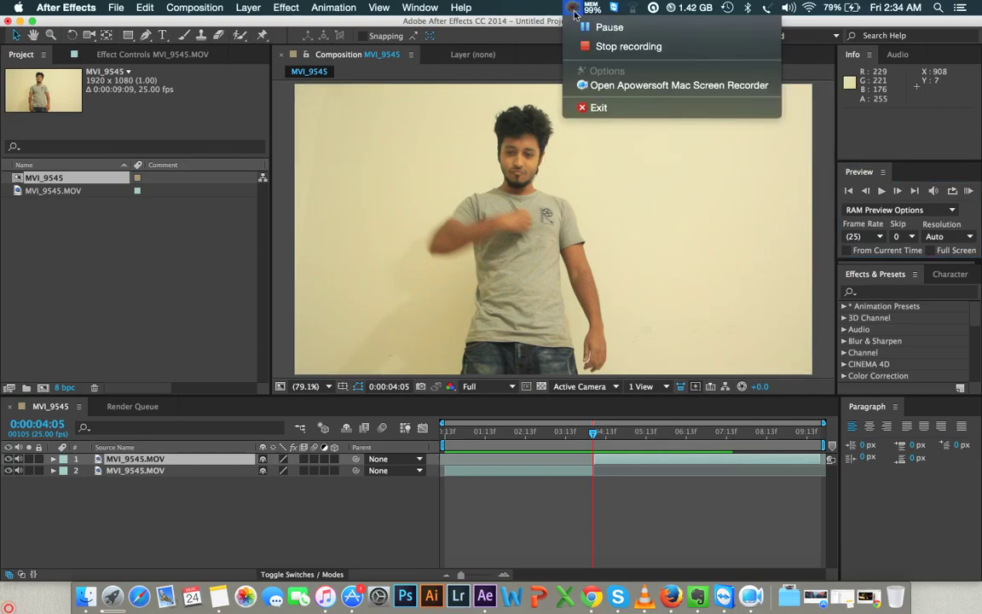